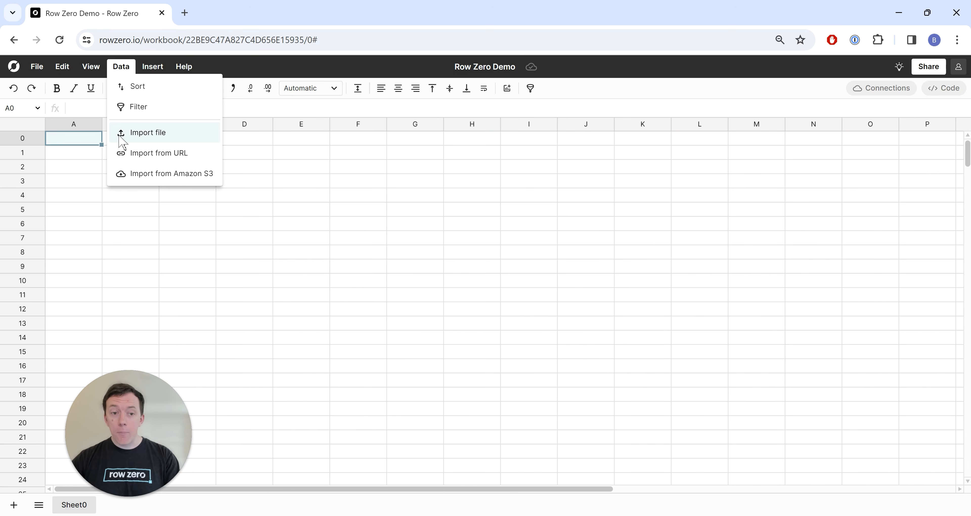
Import 2018 US flights.csv.gz from the rowzero-public-datasets bucket in Amazon S3.
click(148, 180)
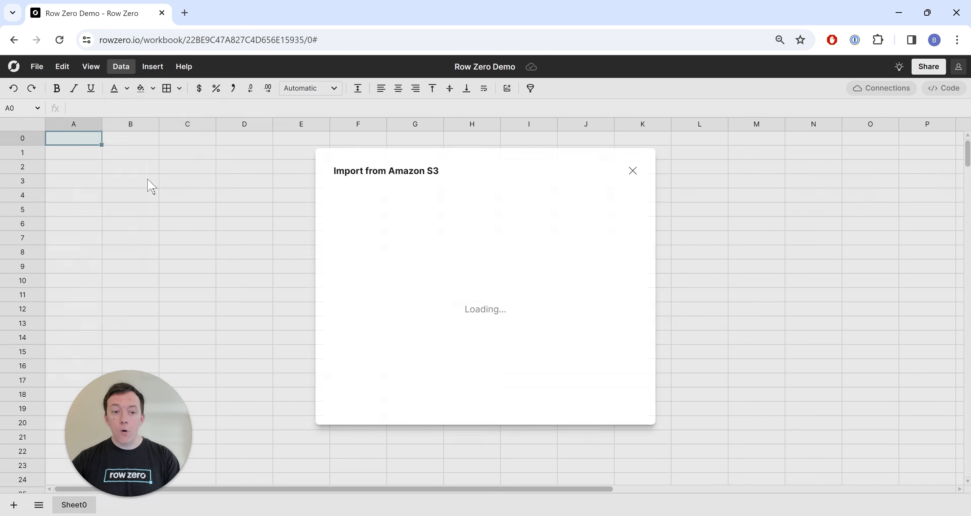
click(440, 231)
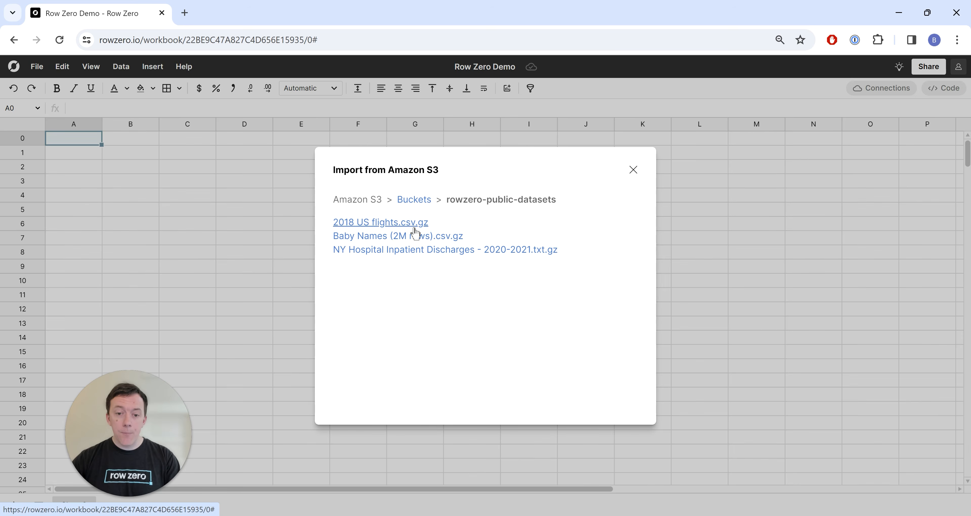
click(413, 222)
click(720, 457)
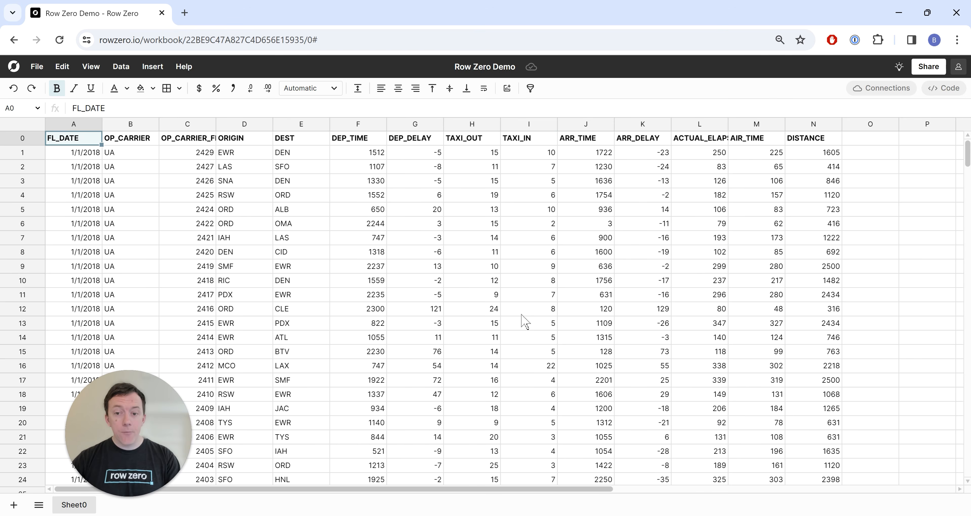
Enter =COUNTIF(D0:D7213446, "SEA") in the first empty cell below the ORIGIN data and format it with thousands separators.
click(251, 196)
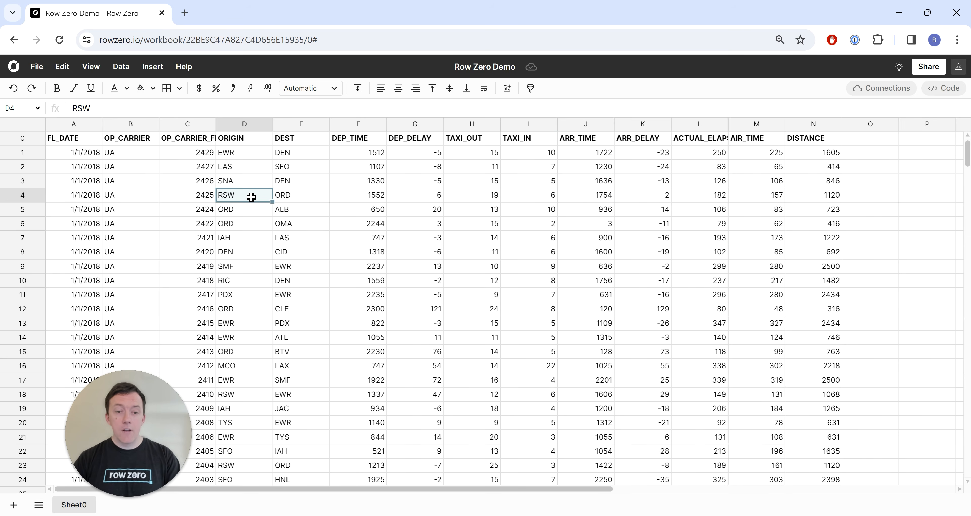
key(ctrl+Down)
key(Down)
key(Down)
key(Down)
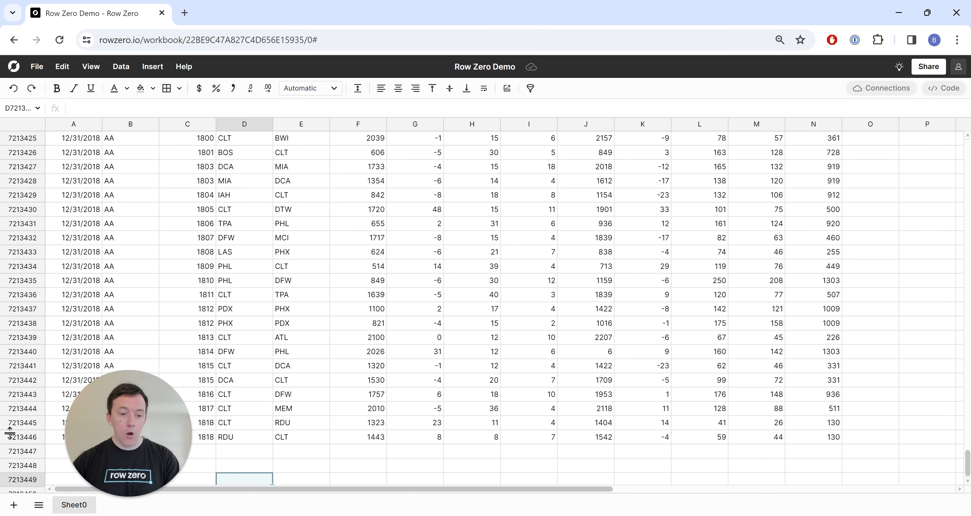
click(232, 450)
text(=countif()
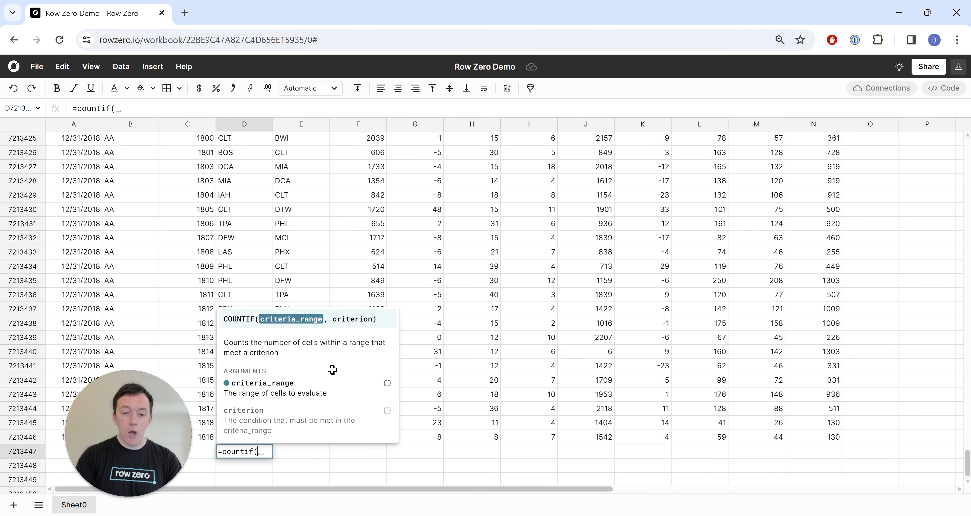
key(Up)
key(ctrl+shift+Up)
text(, )
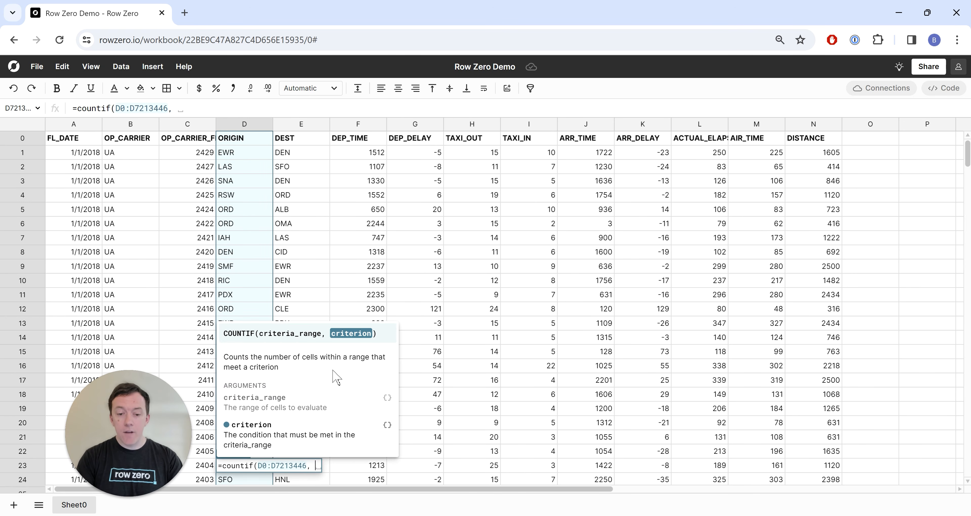
text("SEA")
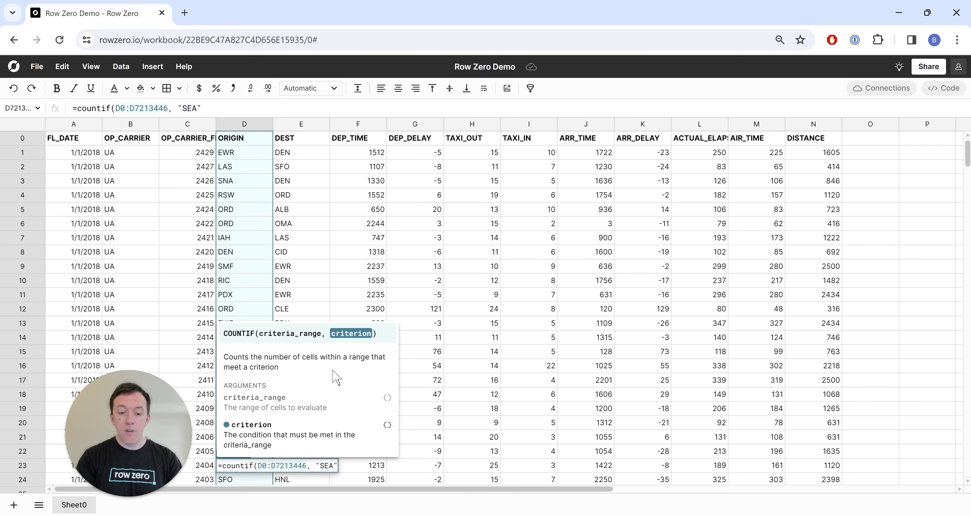
key(Return)
click(245, 452)
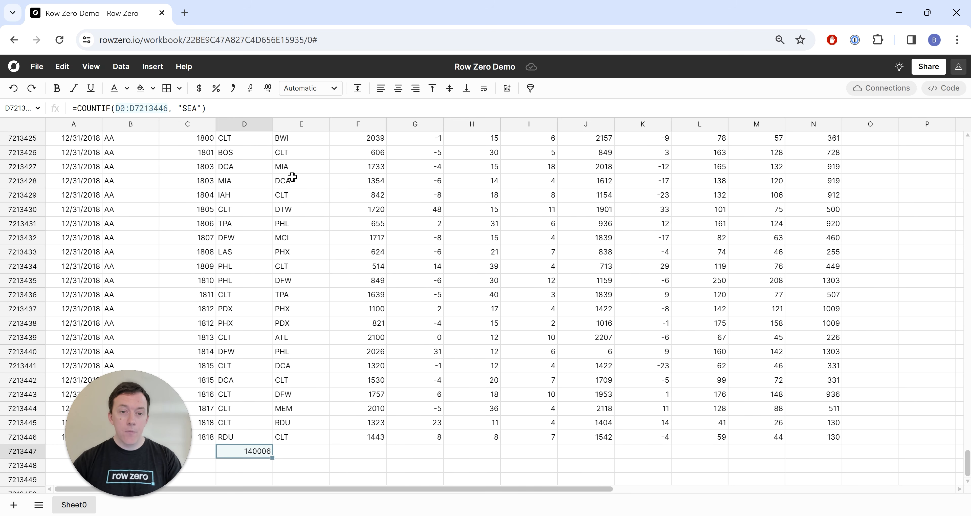
click(233, 89)
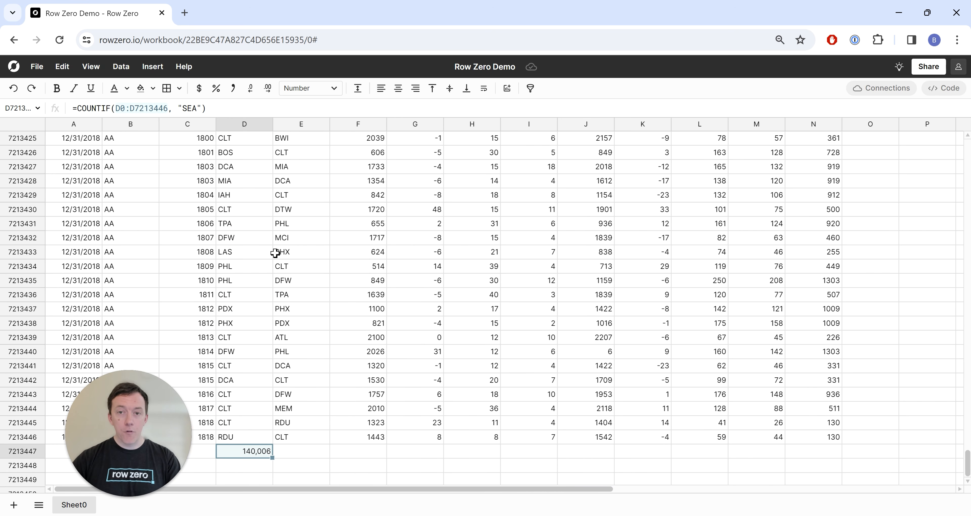
Delete the COUNTIF formula below the ORIGIN column and return to the header row.
click(260, 294)
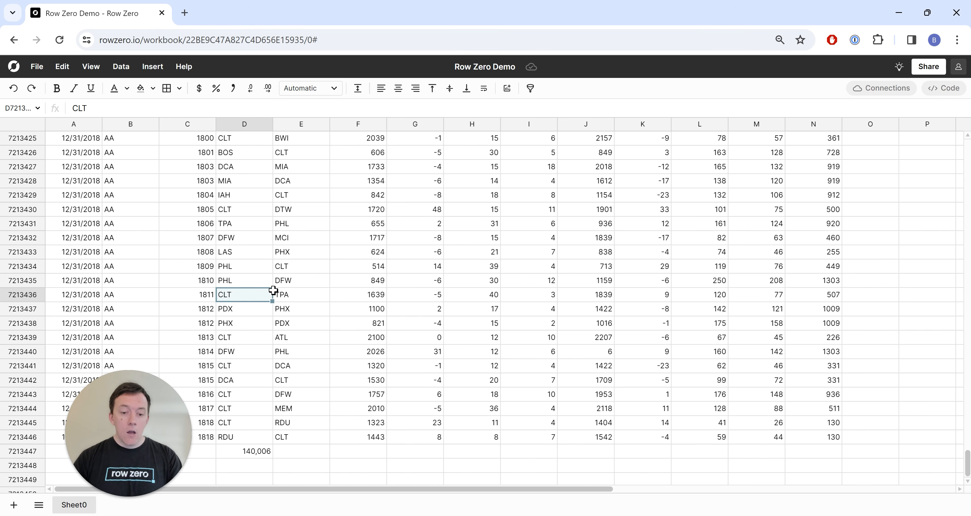
key(ctrl+Down)
key(Delete)
key(ctrl+Up)
key(ctrl+Up)
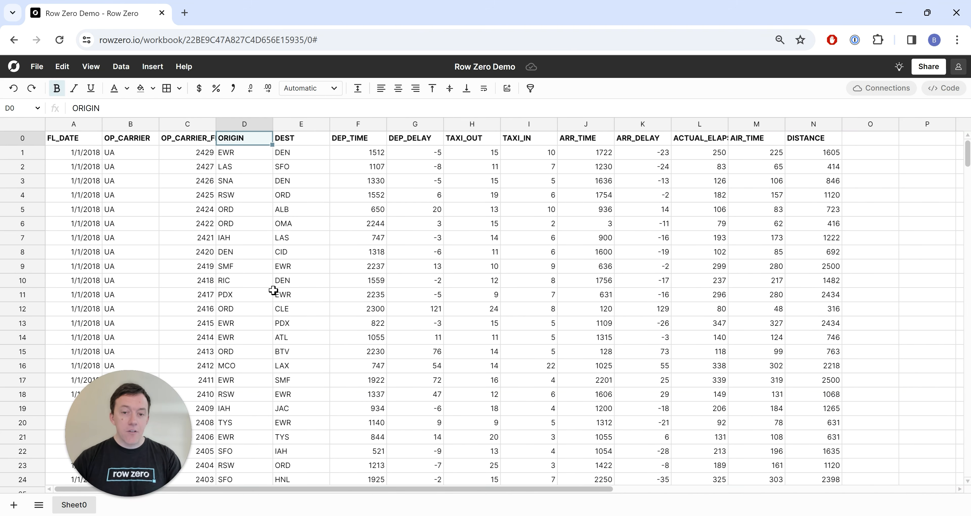
Add a filter to the flight data and limit the ORIGIN column to SEA.
click(316, 197)
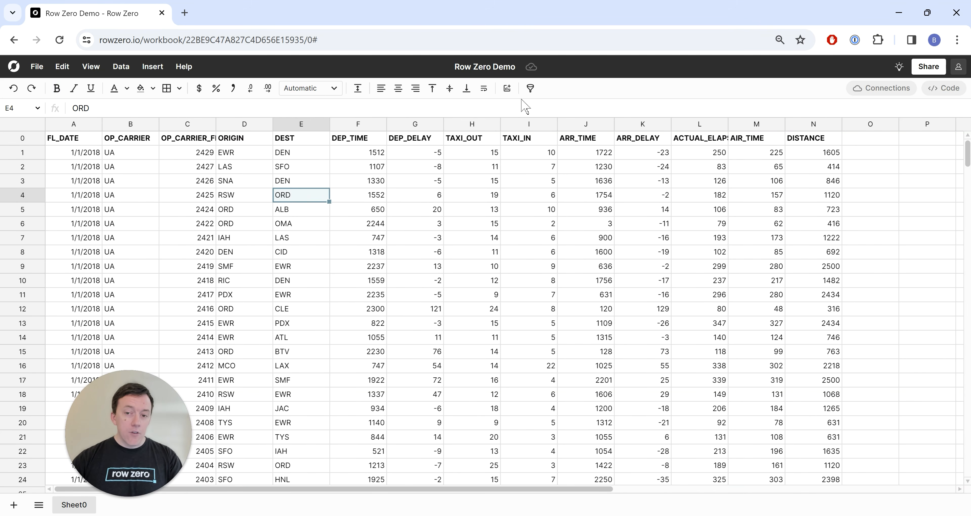
click(121, 66)
click(133, 104)
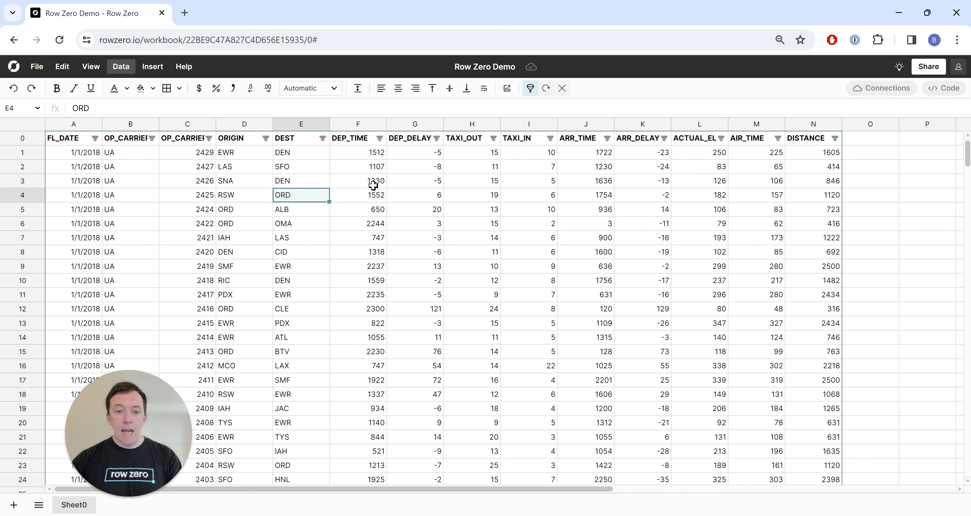
click(266, 138)
click(310, 275)
text(sea)
click(282, 315)
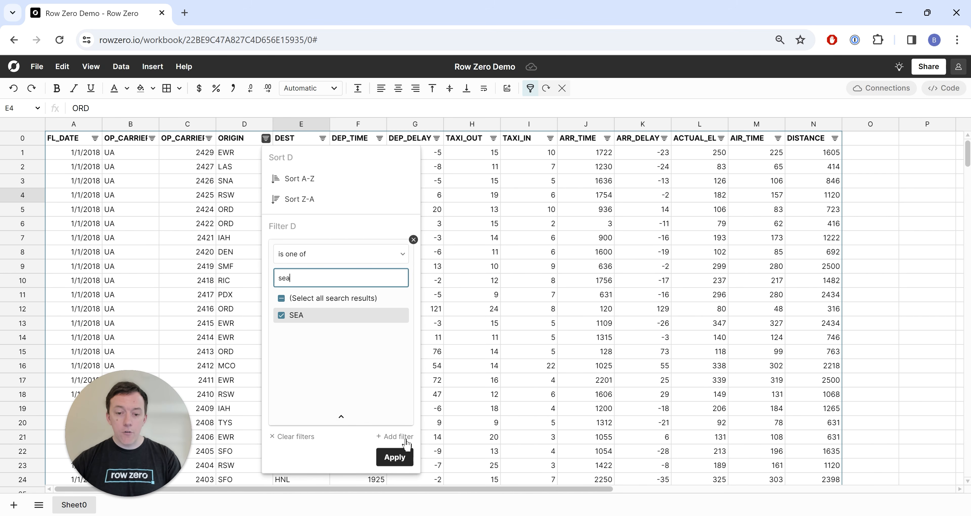
click(394, 457)
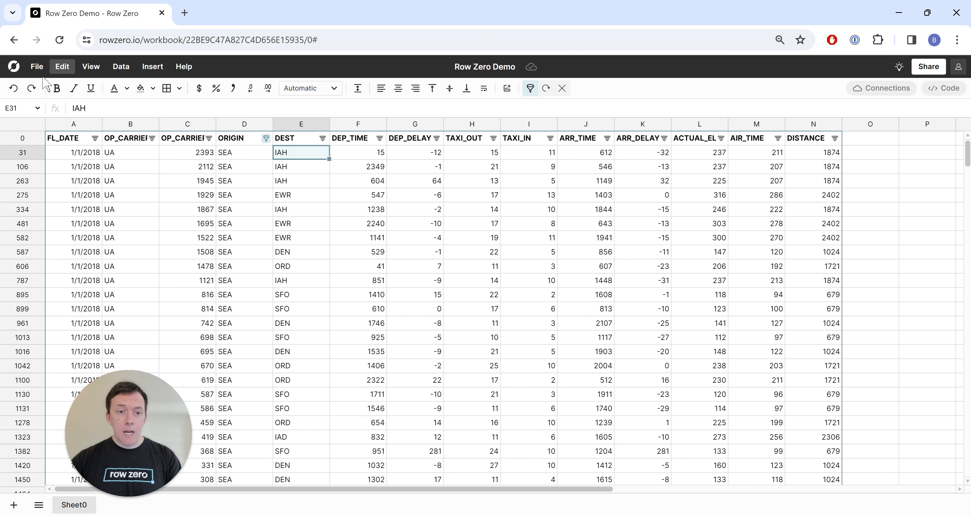
click(36, 67)
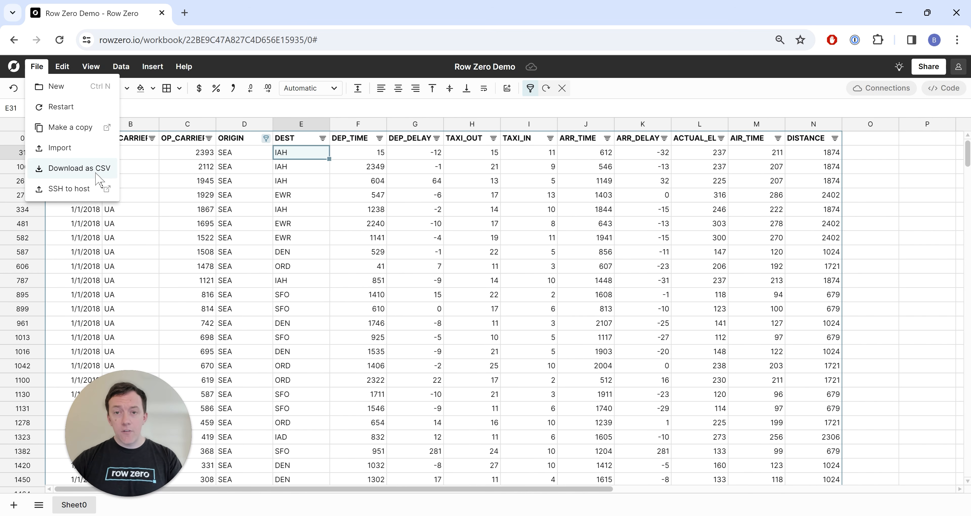
click(279, 195)
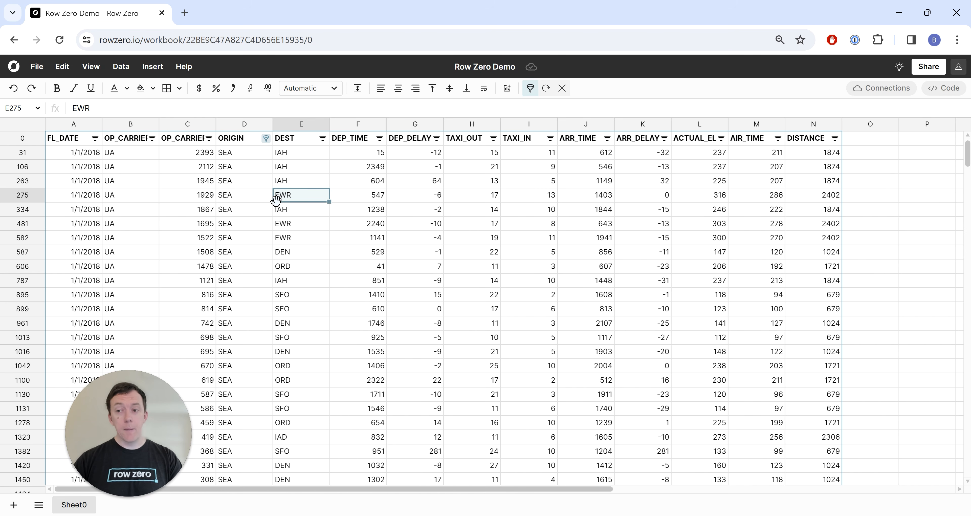
Add a connected table from the Snowflake connection, using the DEMO database and running the query "select * from ny_hospital_data".
click(879, 94)
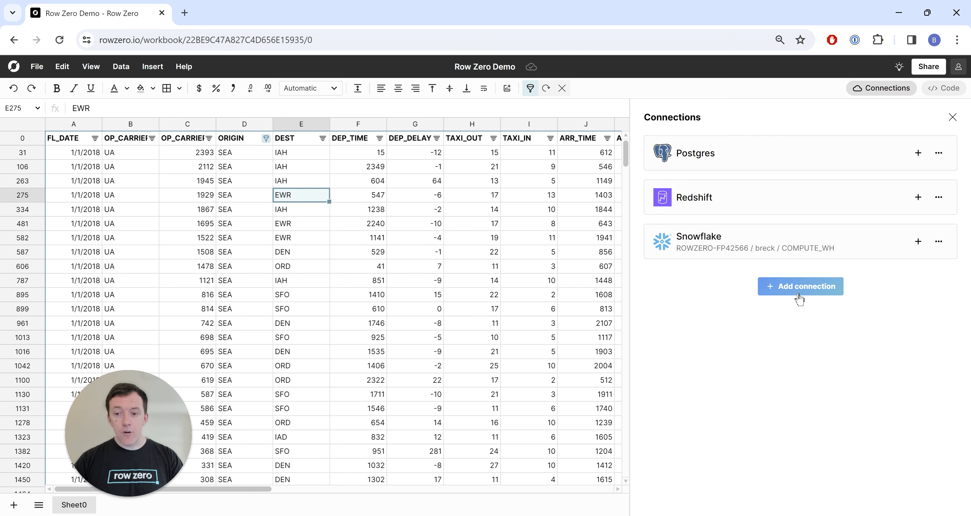
click(918, 241)
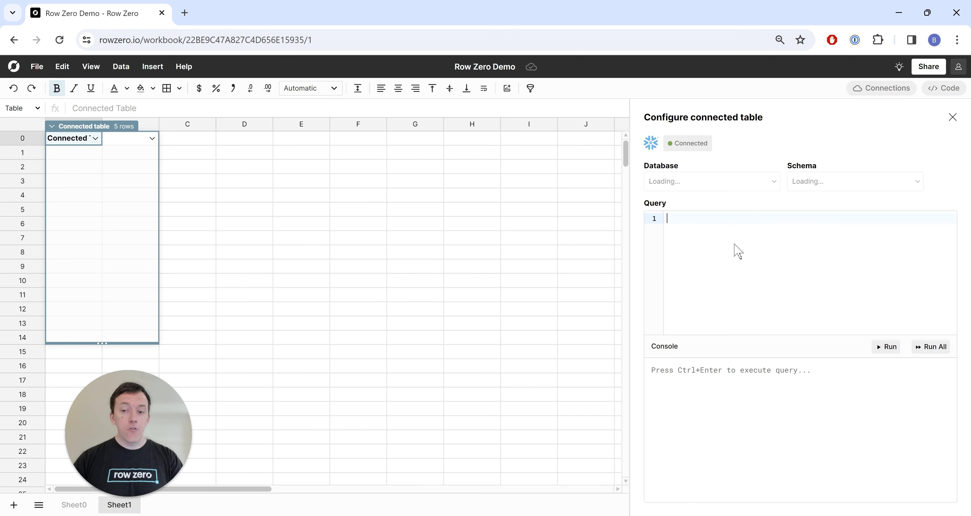
click(687, 184)
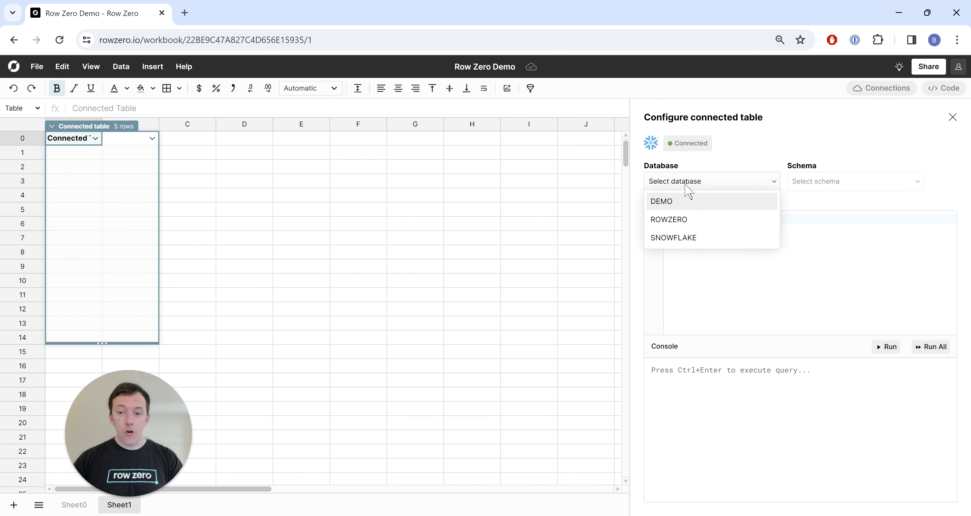
click(684, 203)
text(select * from ny_hospital_data)
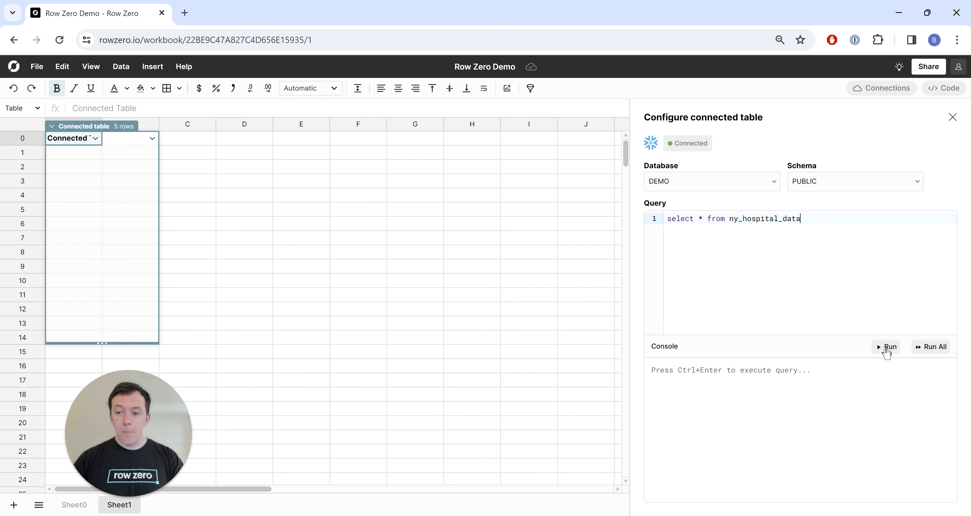
click(885, 349)
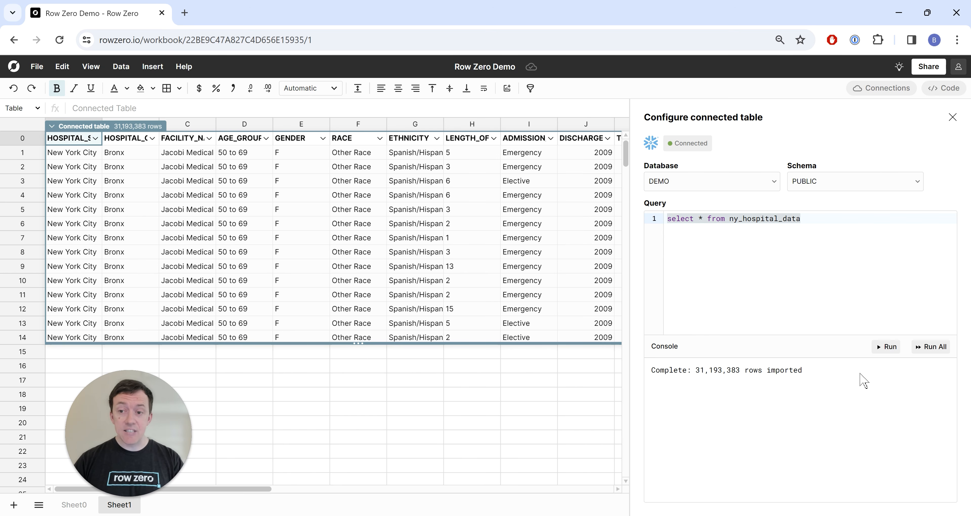
click(953, 117)
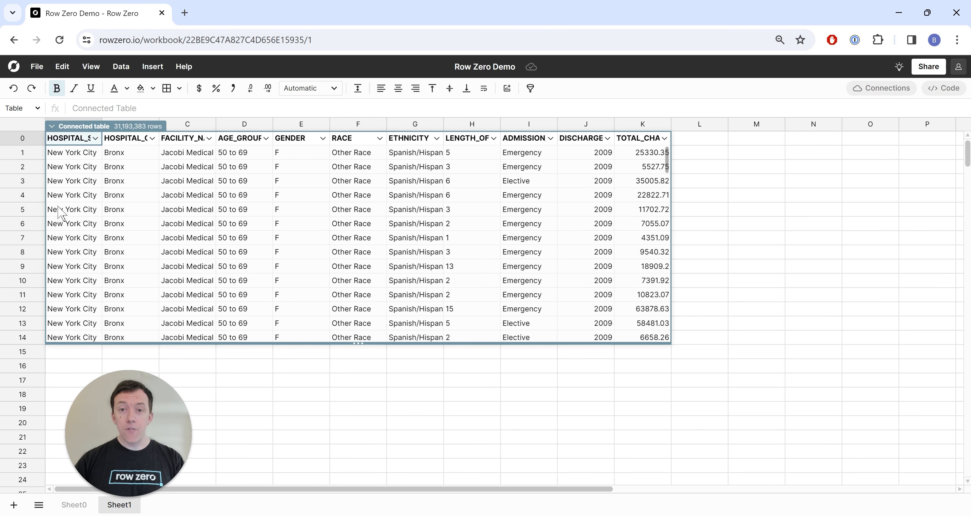
Explode the connected hospital table into regular sheet cells.
click(586, 157)
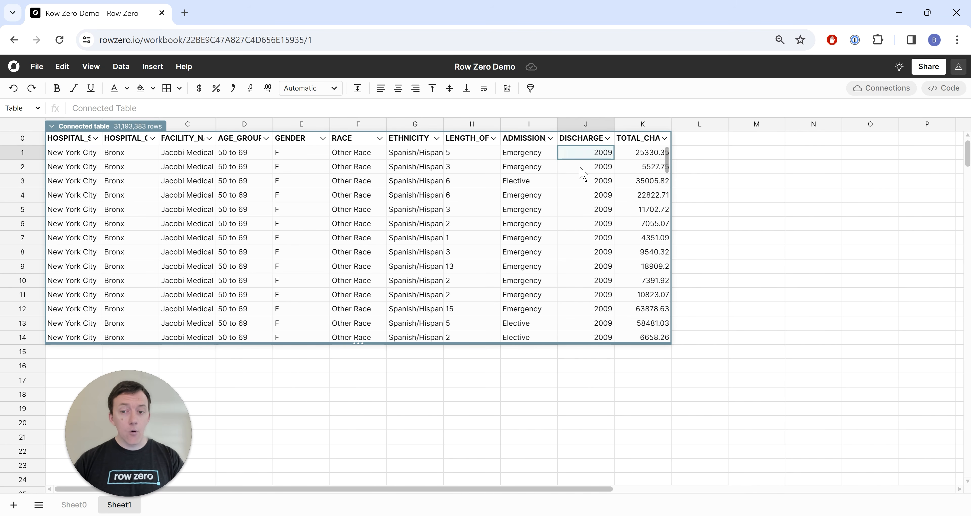
scroll(602, 194, down, 10)
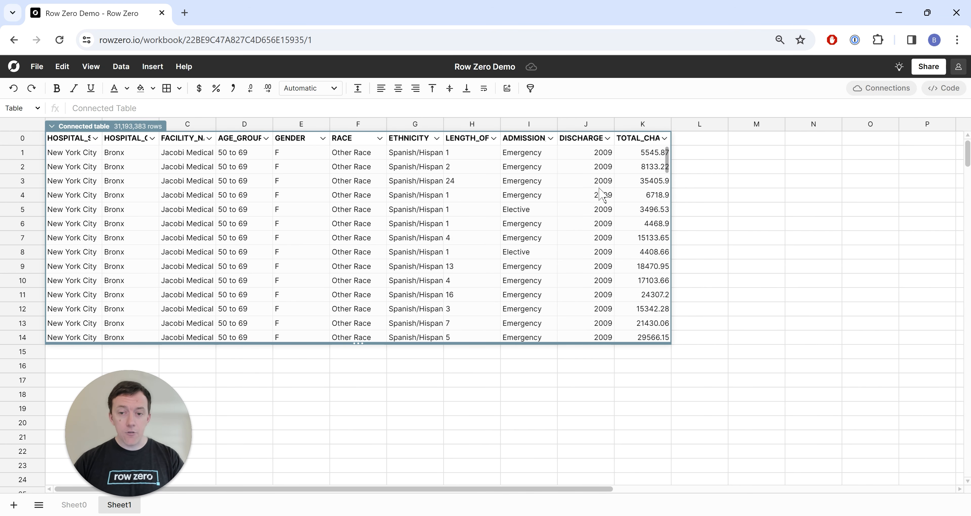
scroll(601, 194, down, 5)
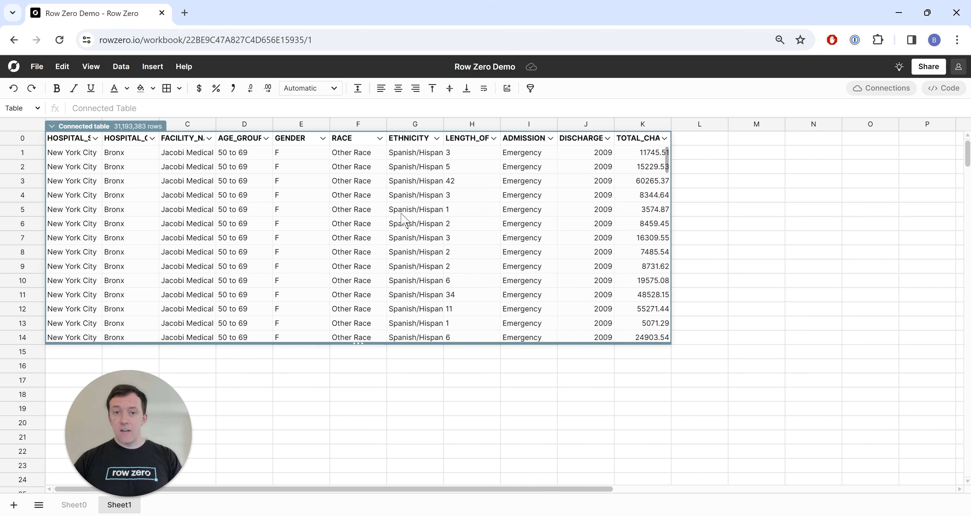
right_click(285, 227)
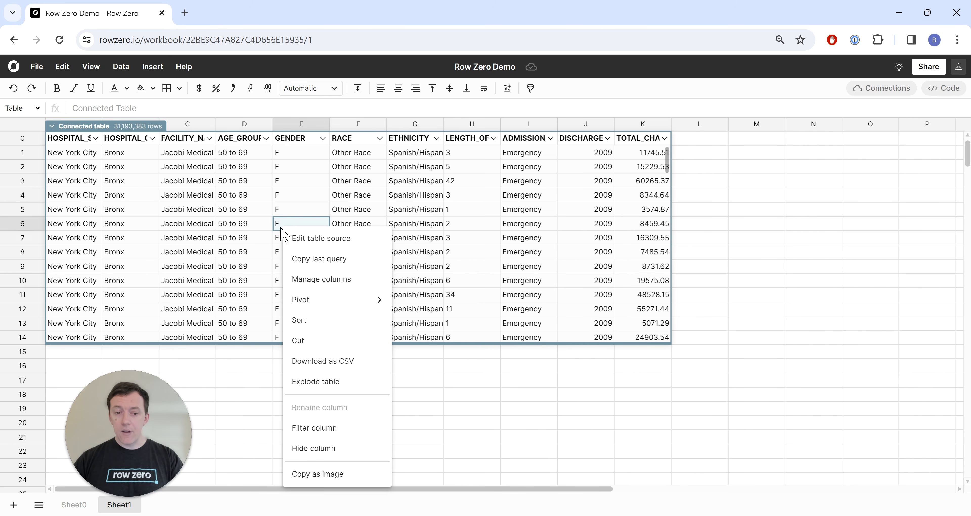
click(357, 382)
click(302, 256)
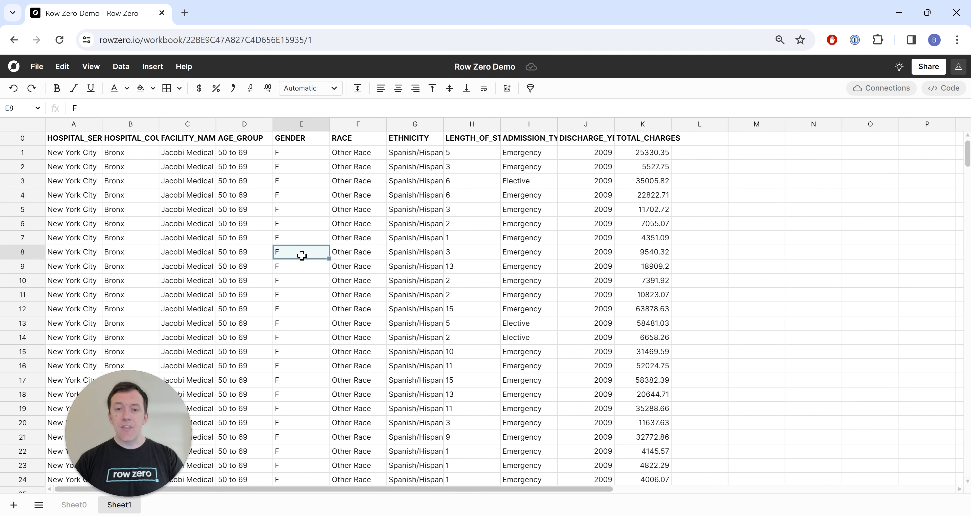
Inspect the last rows of the exploded hospital data and undo the explode operation.
key(ctrl+Down)
key(Down)
key(Down)
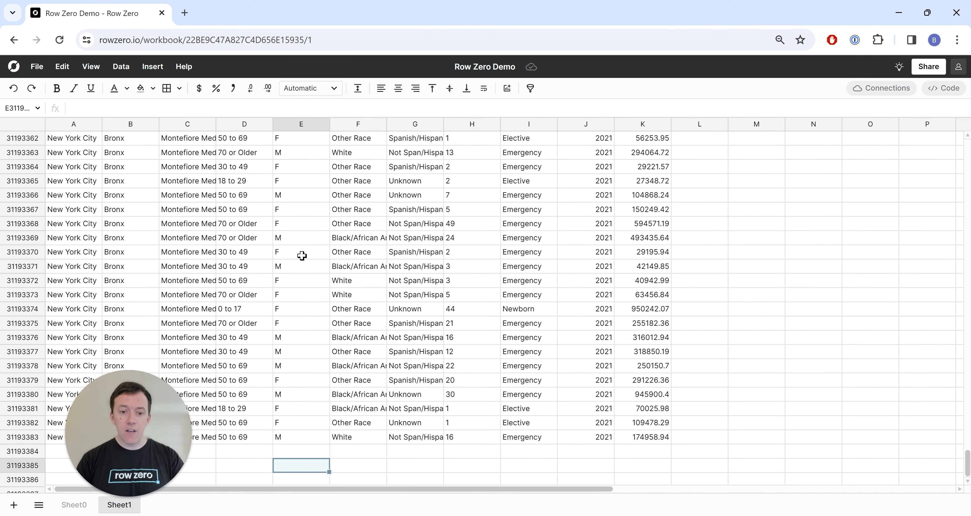
key(Left)
key(Left)
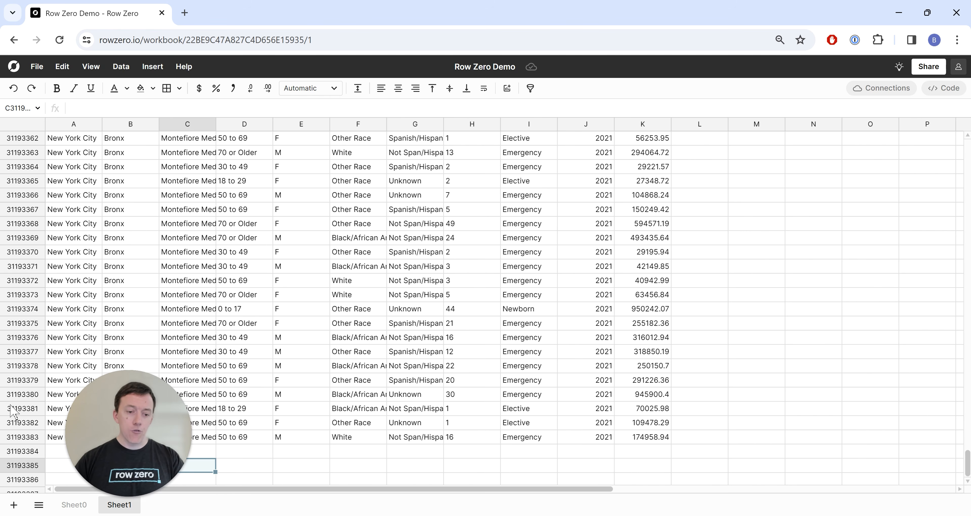
click(286, 281)
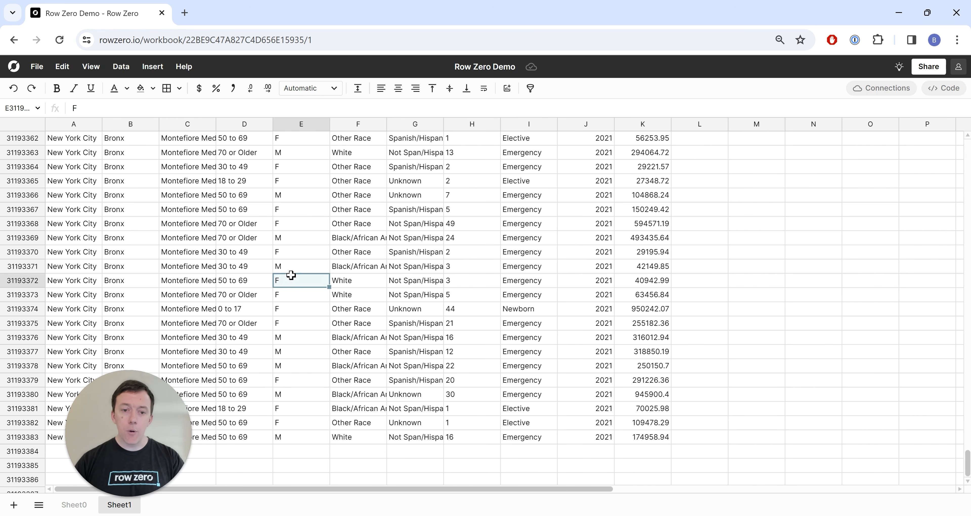
key(ctrl+Up)
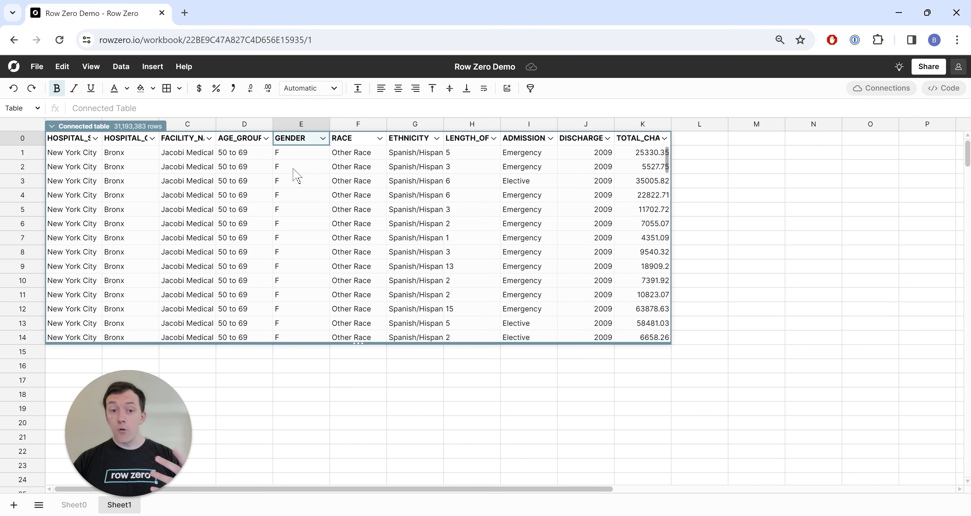
Reopen the source configuration of the connected hospital table to view its query.
click(233, 200)
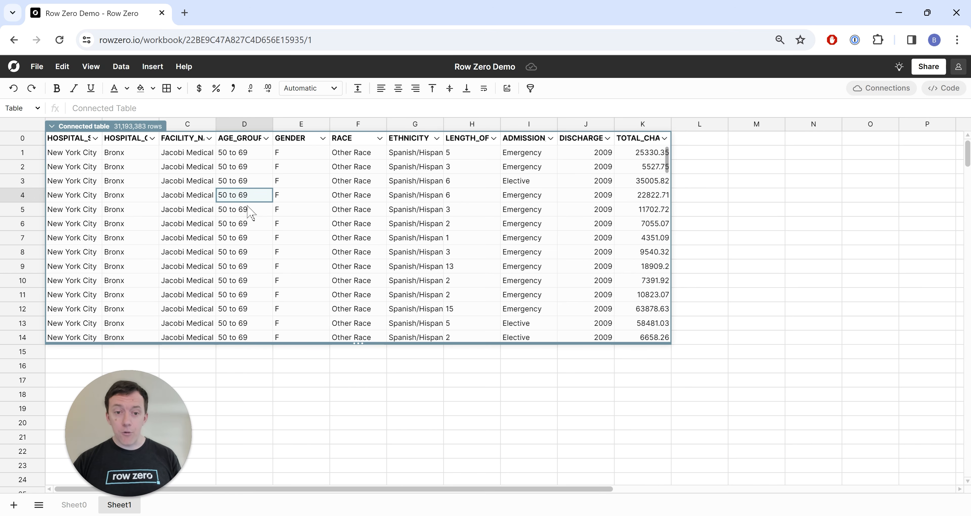
click(290, 199)
double_click(290, 199)
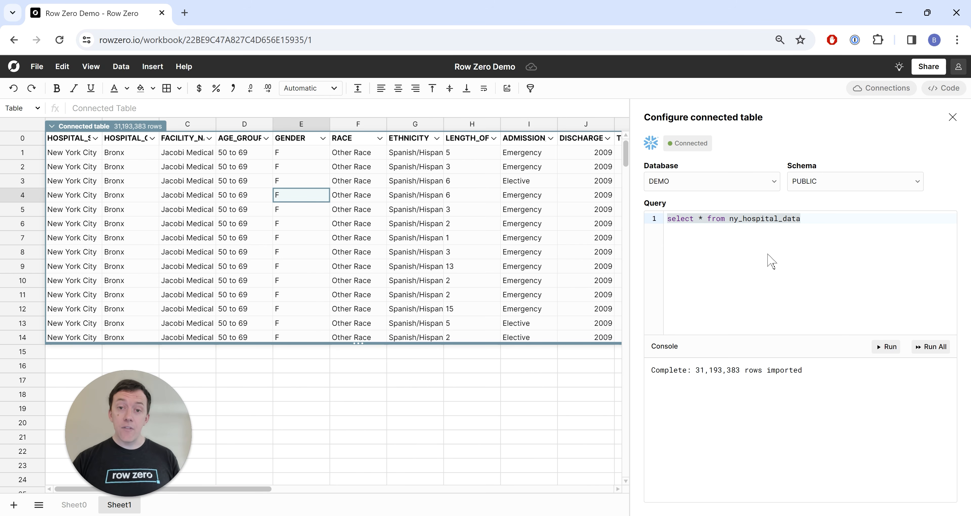
Enter a SUM formula in cell K15 that totals the connected table's TOTAL_CHARGES column.
click(953, 118)
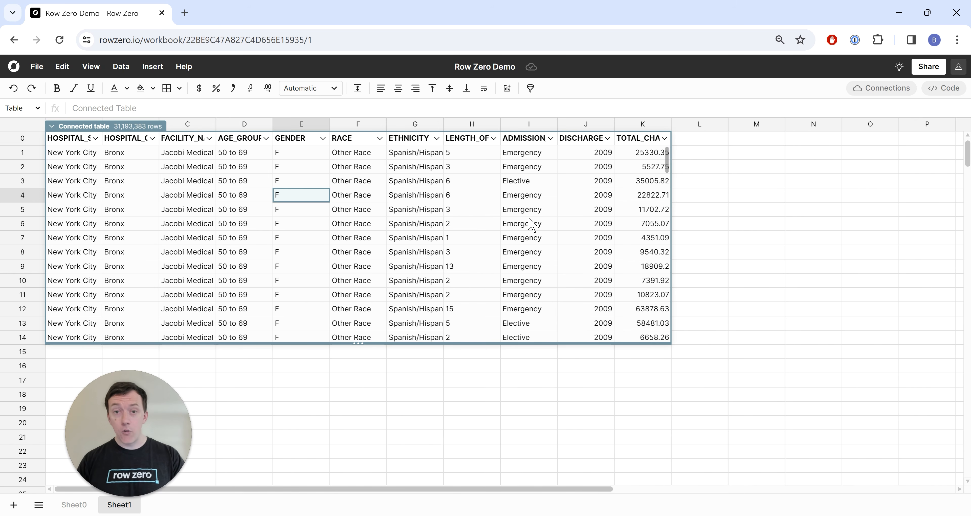
click(637, 355)
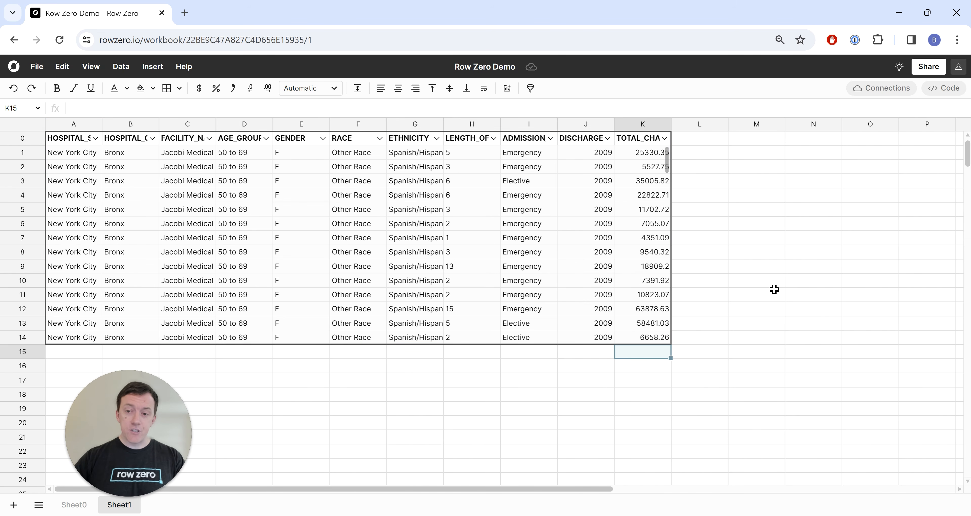
text(=sum()
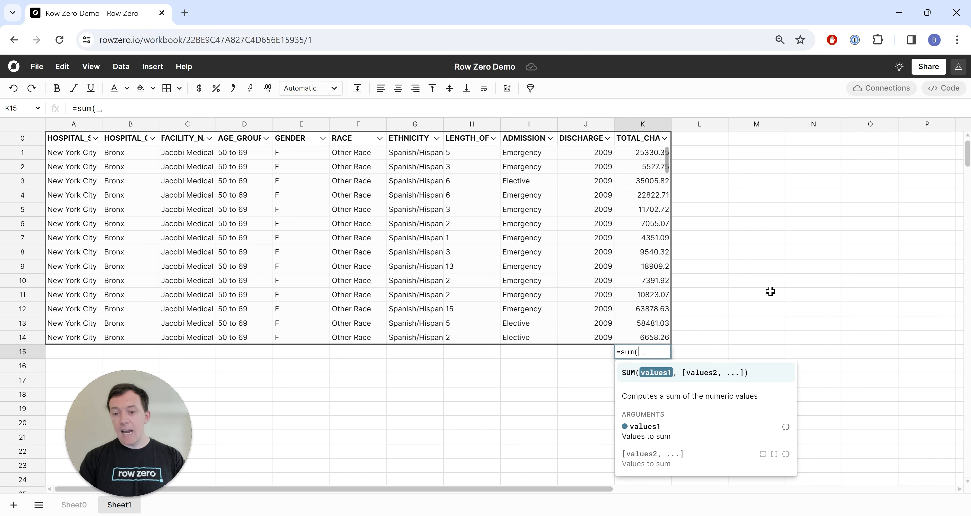
key(Up)
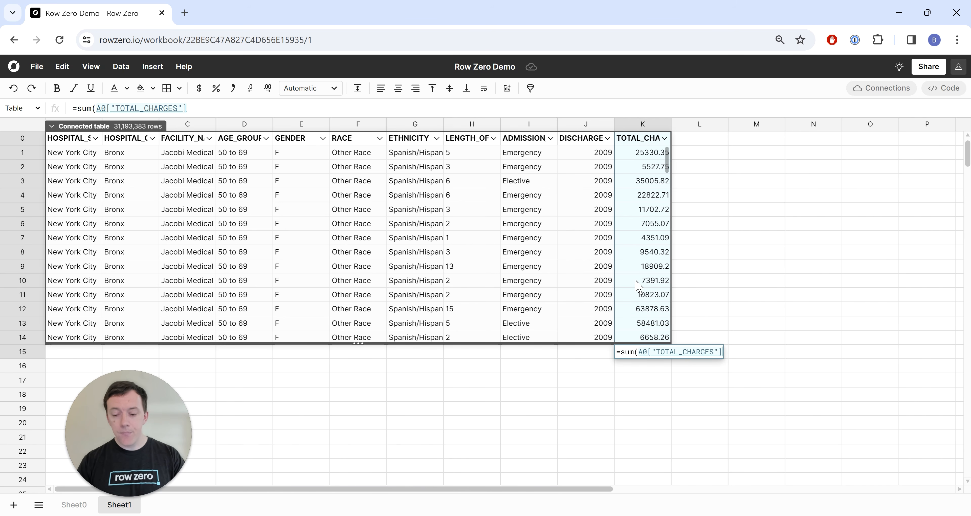
key(Return)
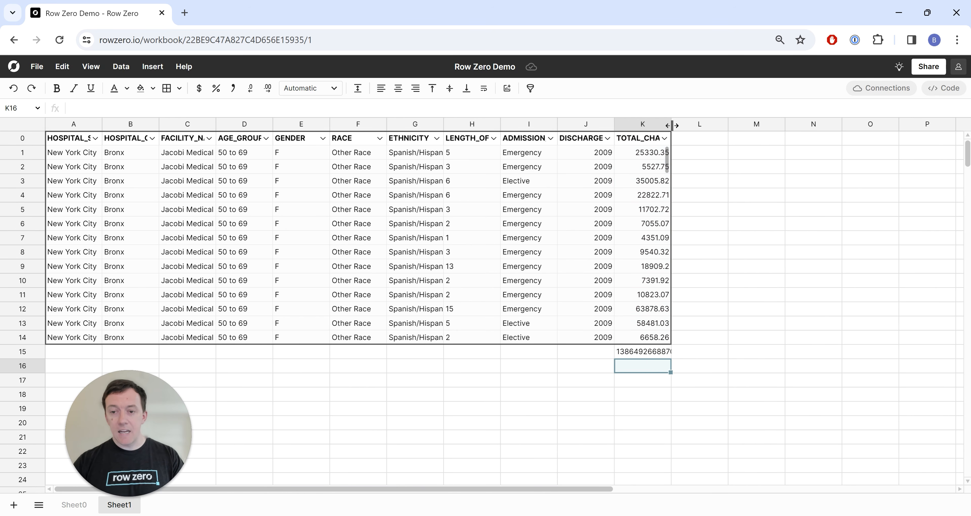
Widen column K and format the total in K15 as Accounting with no decimal places.
drag(671, 124, 721, 125)
click(661, 351)
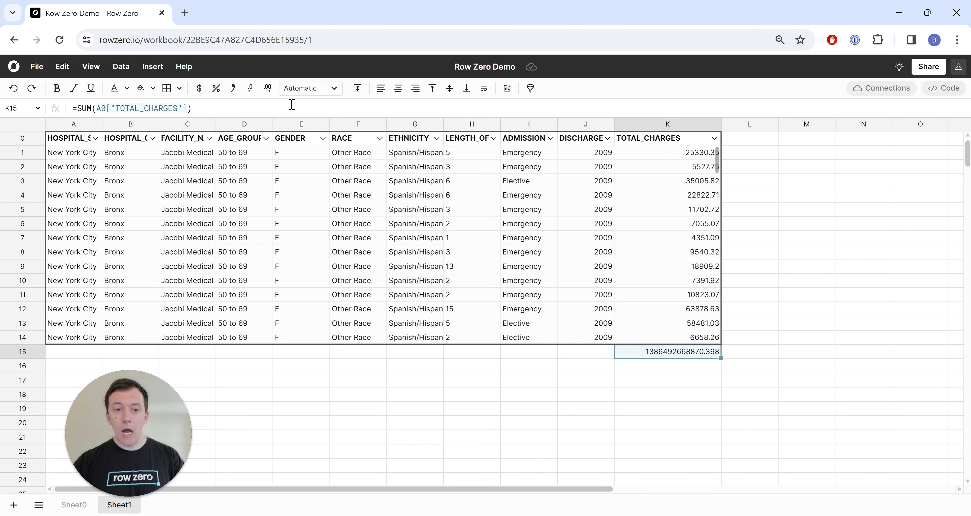
click(200, 89)
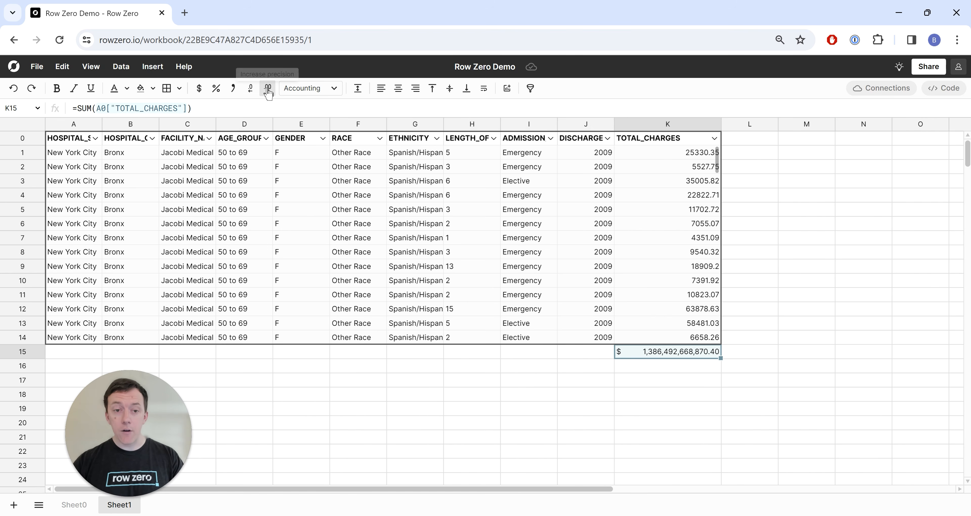
click(251, 88)
click(251, 88)
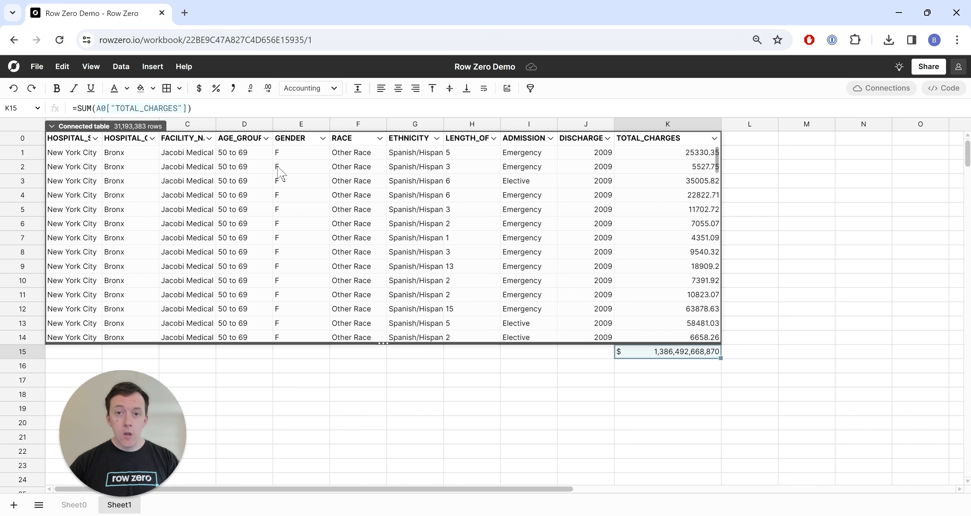
Create a pivot table from the connected hospital table and place it at cell D17.
right_click(288, 187)
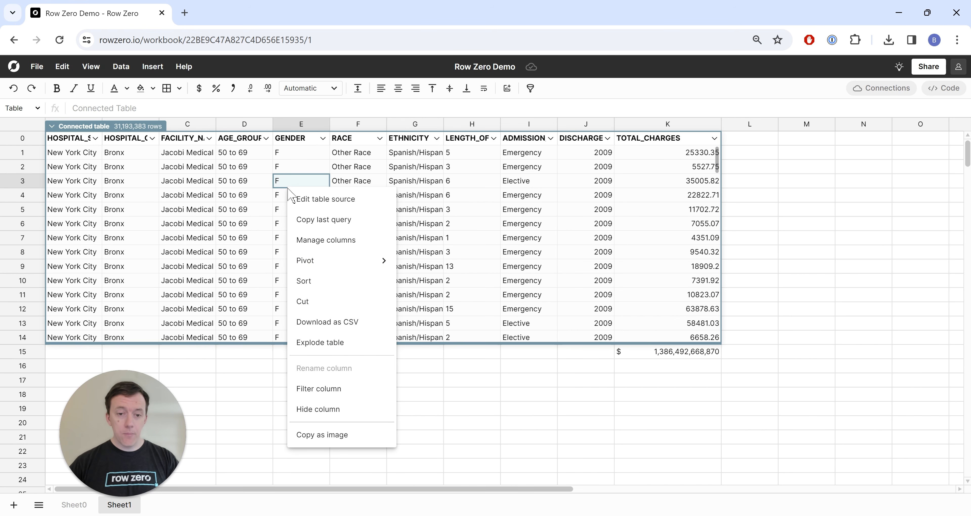
mouse_move(321, 263)
click(418, 283)
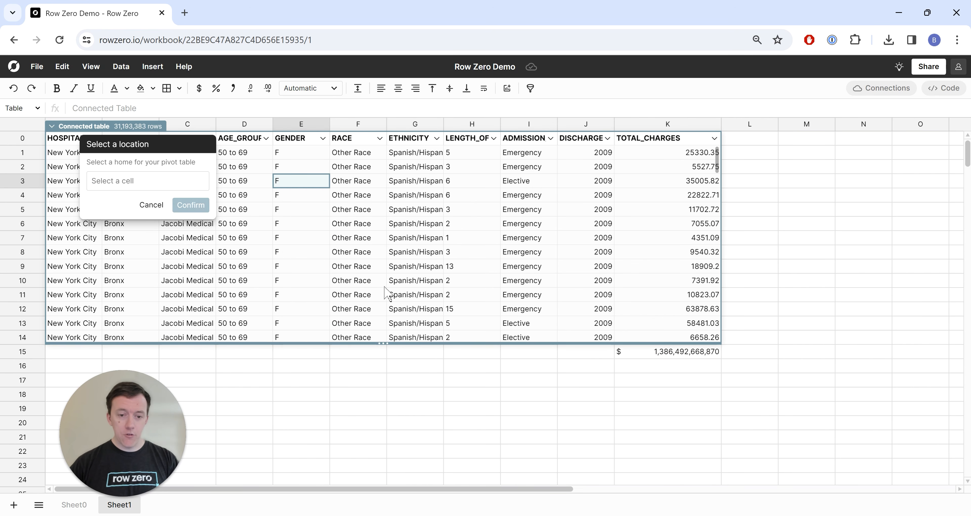
click(241, 381)
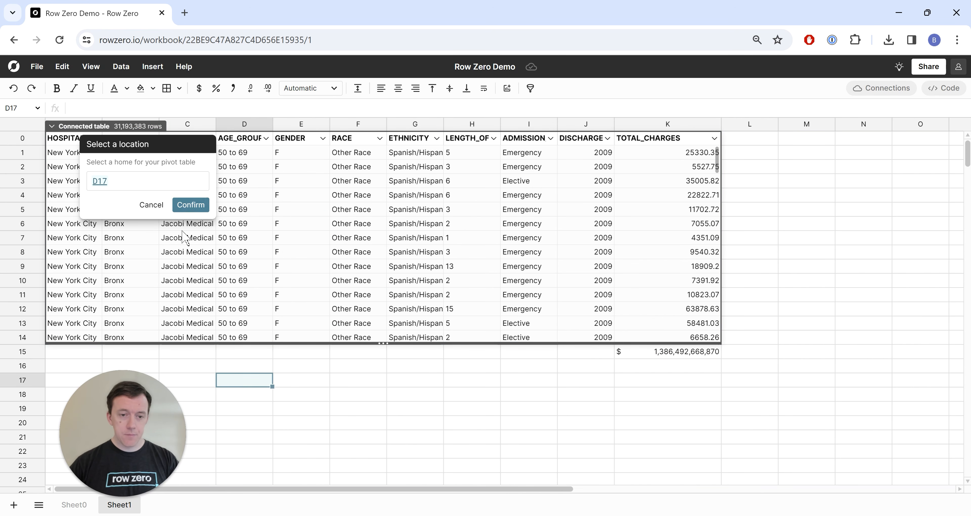
click(188, 209)
Configure the pivot table with DISCHARGE_YEAR as rows, ADMISSION_TYPE as columns and the Sum of TOTAL_CHARGES as values.
drag(939, 345, 786, 182)
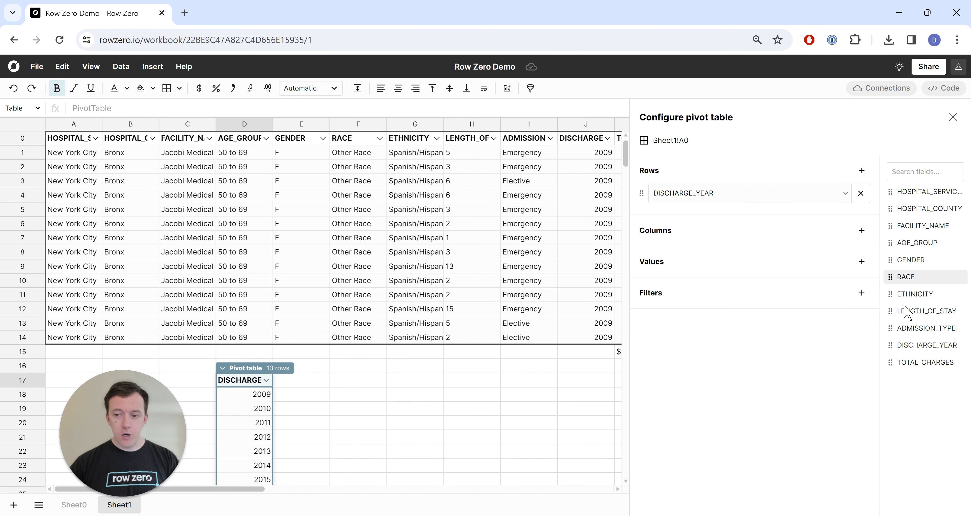
drag(910, 328, 826, 249)
drag(909, 358, 819, 319)
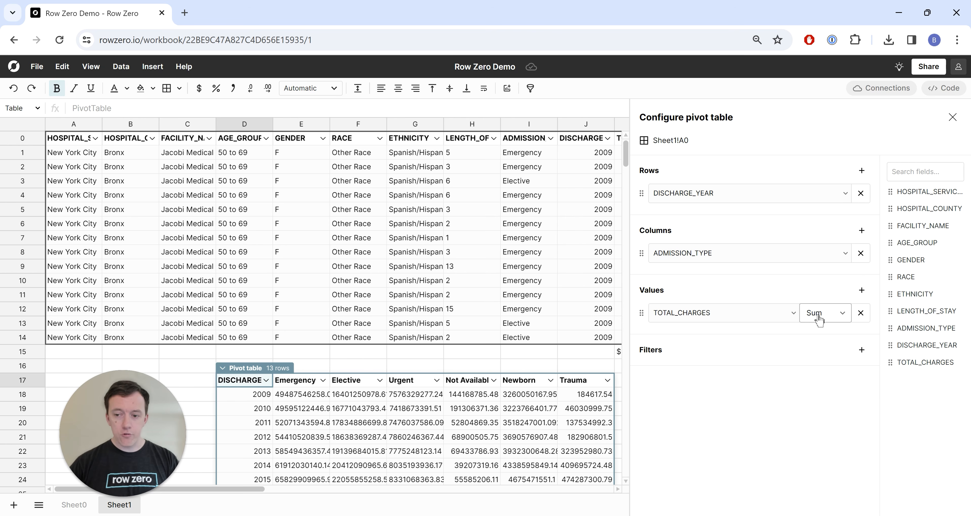
click(819, 318)
scroll(826, 323, down, 1)
click(835, 322)
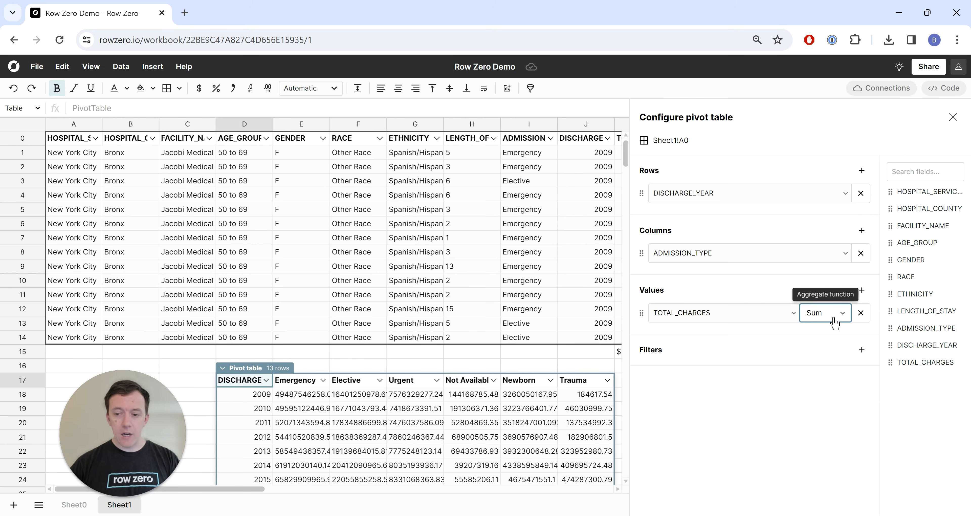
click(953, 117)
Format all pivot table charge values as Accounting with no decimals and widen columns D to J to fit them.
scroll(815, 266, down, 3)
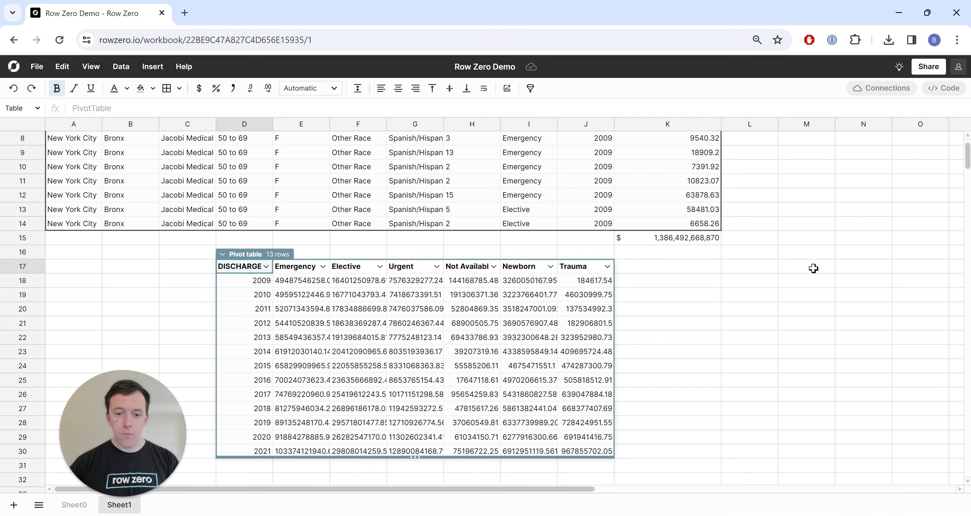
drag(303, 285, 599, 457)
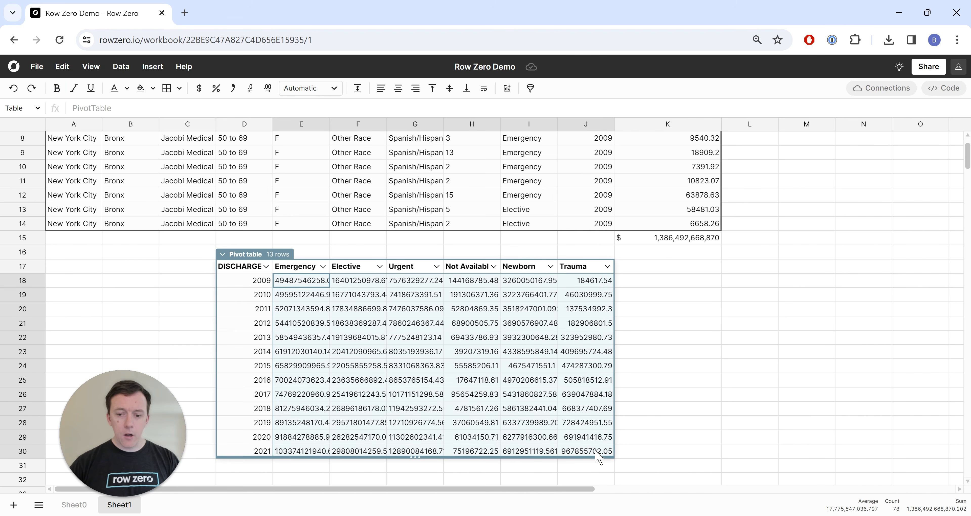
click(200, 89)
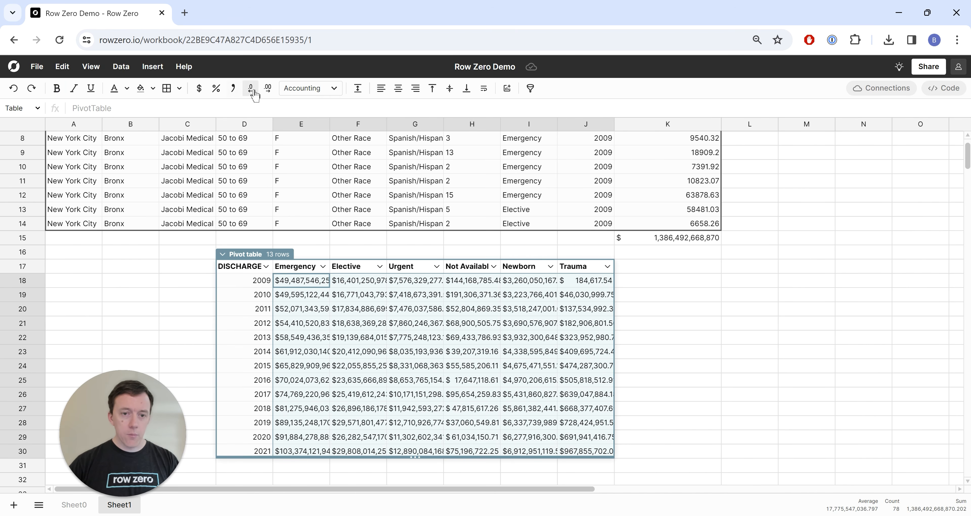
click(253, 90)
click(254, 91)
drag(253, 124, 630, 122)
click(334, 299)
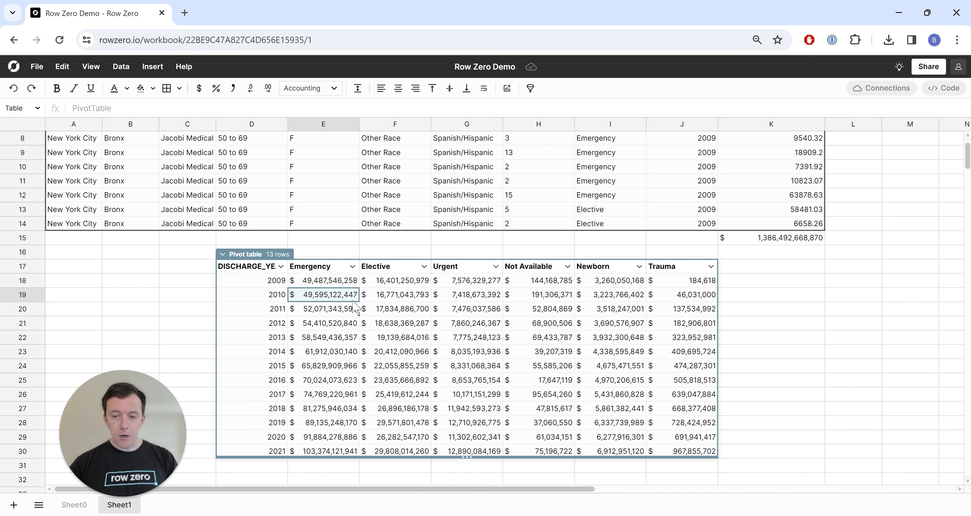
Add a calculated column beside the pivot table that sums Trauma, Newborn, Not Available, Urgent, Elective and Emergency for each year.
click(748, 283)
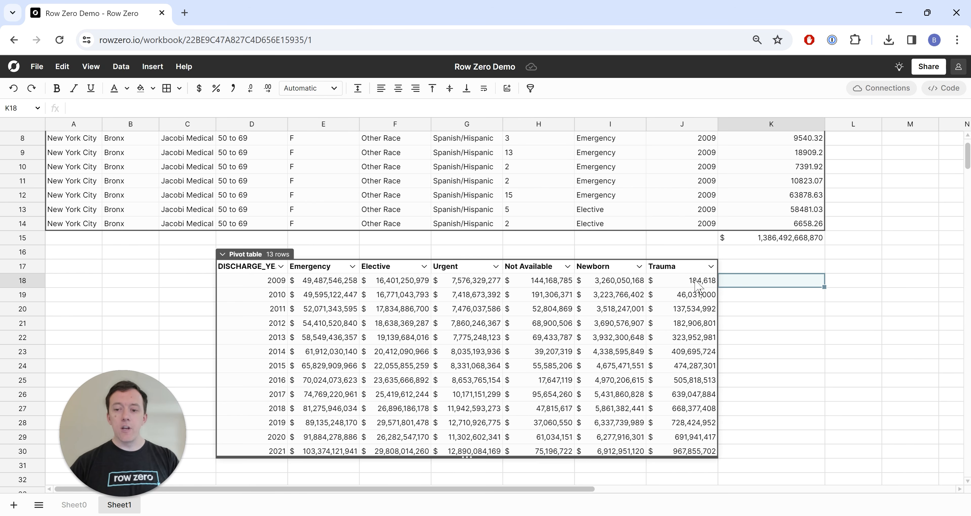
text(=)
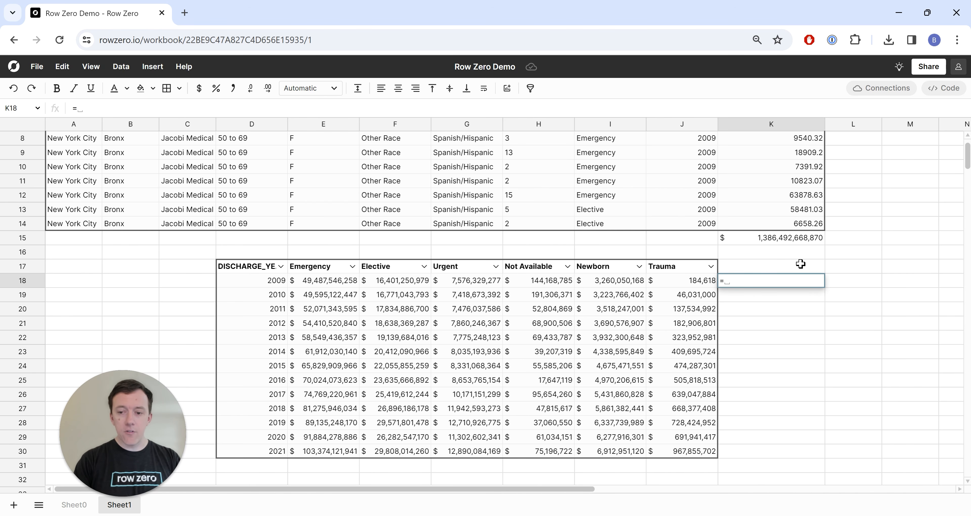
text(sum()
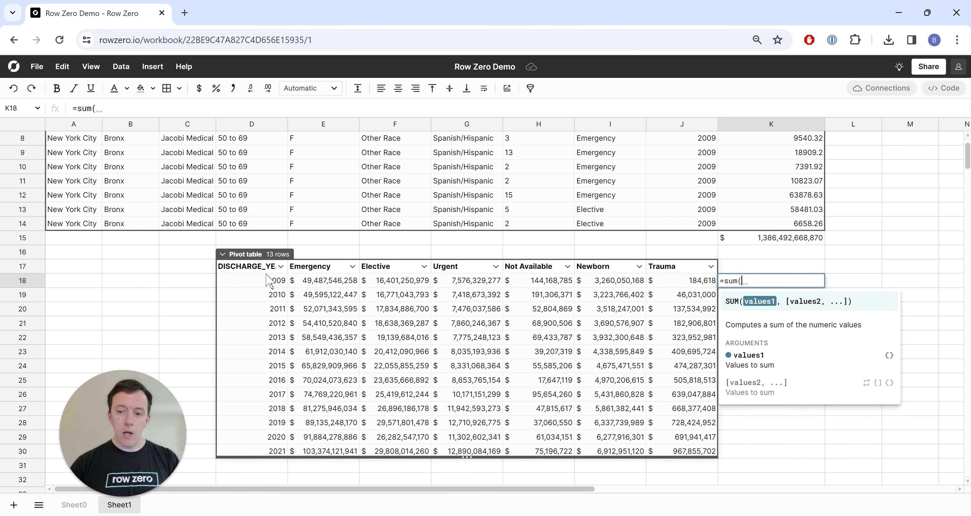
key(Left)
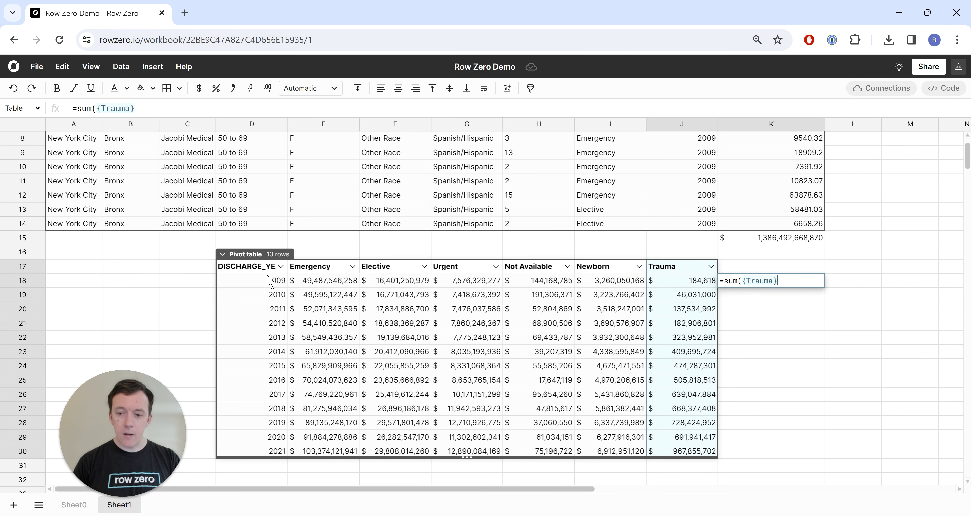
key(shift+Left)
key(shift+Left)
key(shift+Left)
key(shift+Left)
key(shift+Left)
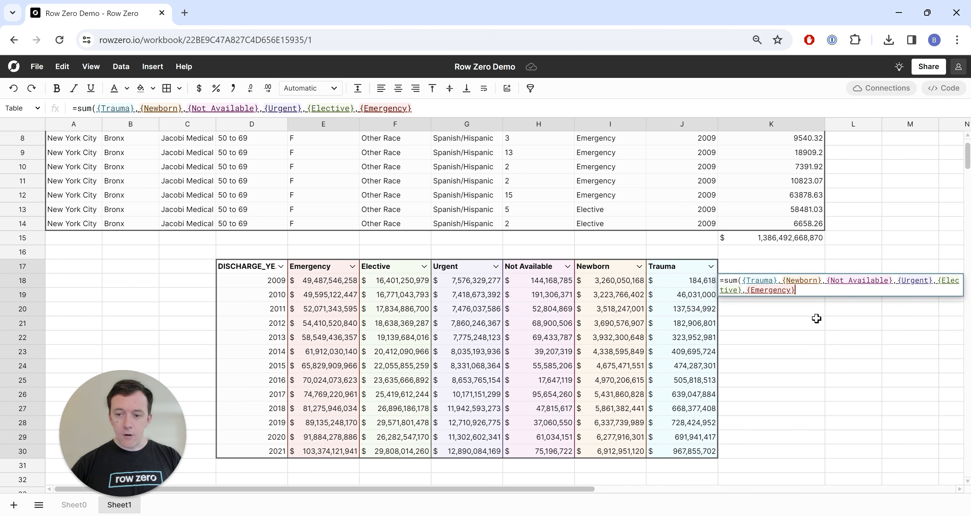
key(Return)
Format the pivot table's calculated sum column as Accounting with no decimals and rename it Total.
click(809, 283)
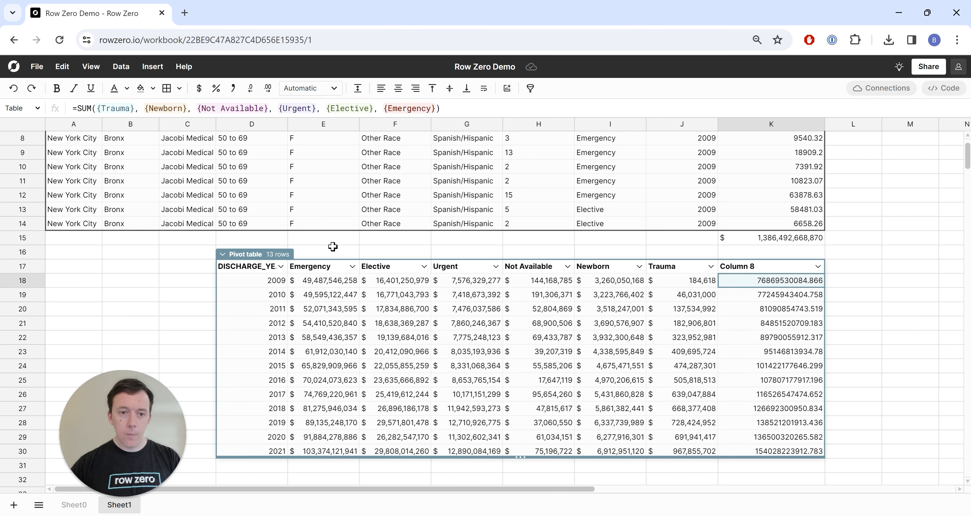
click(204, 93)
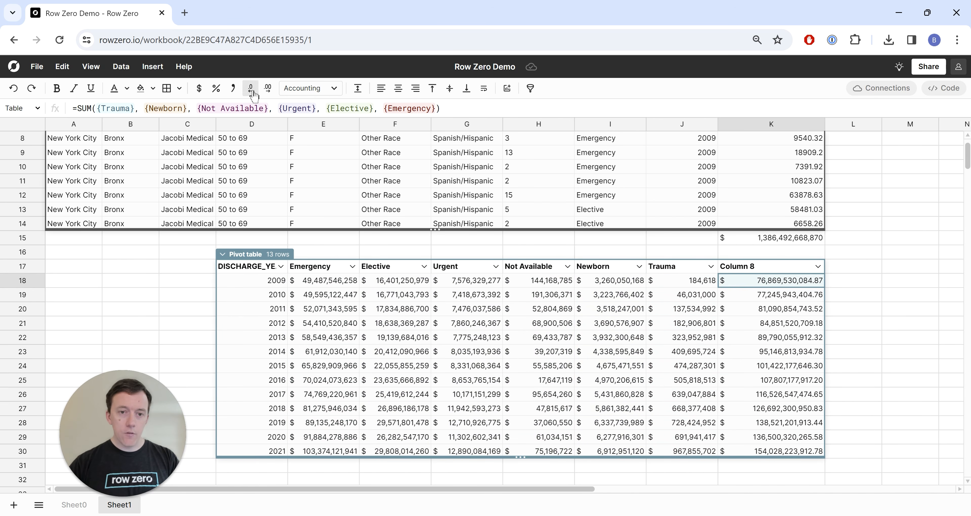
right_click(744, 267)
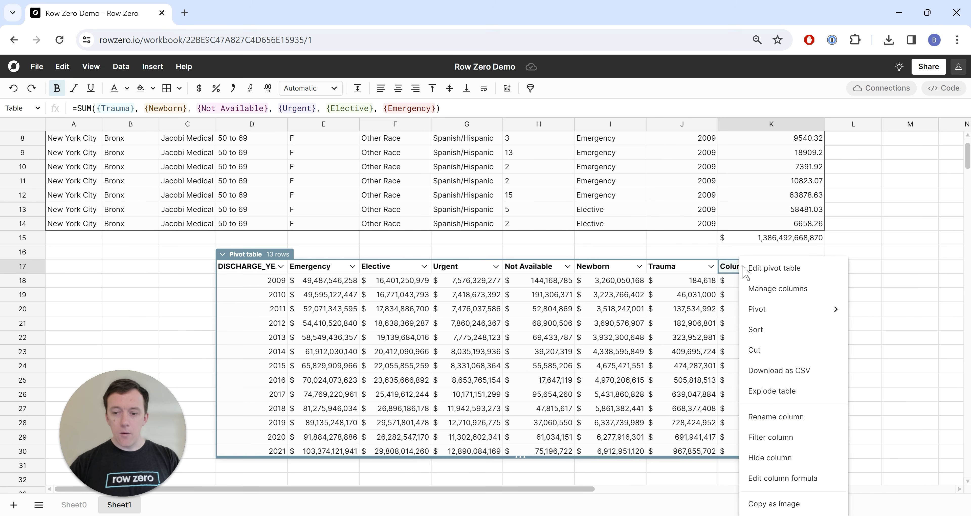
click(782, 414)
text(Total)
key(Return)
Insert a chart of the entire pivot table and change its type to Line.
click(430, 325)
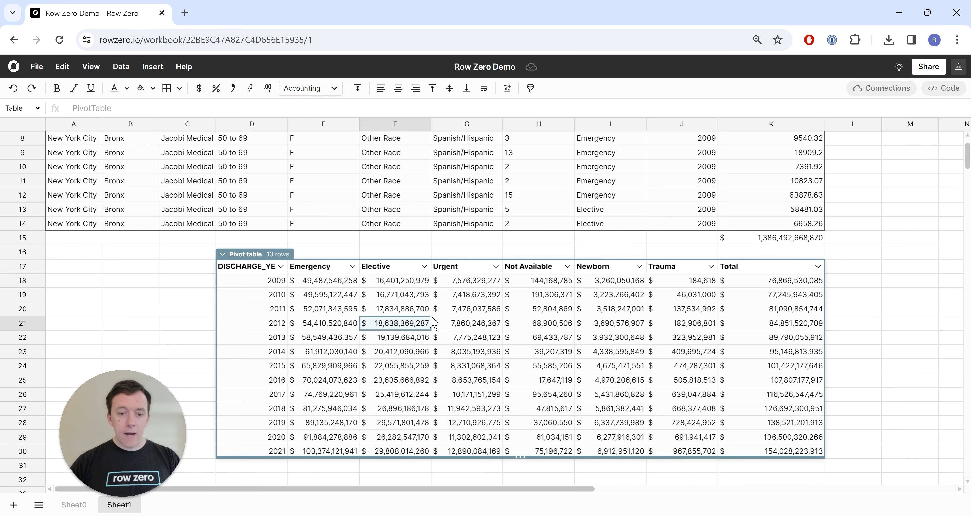
key(ctrl+a)
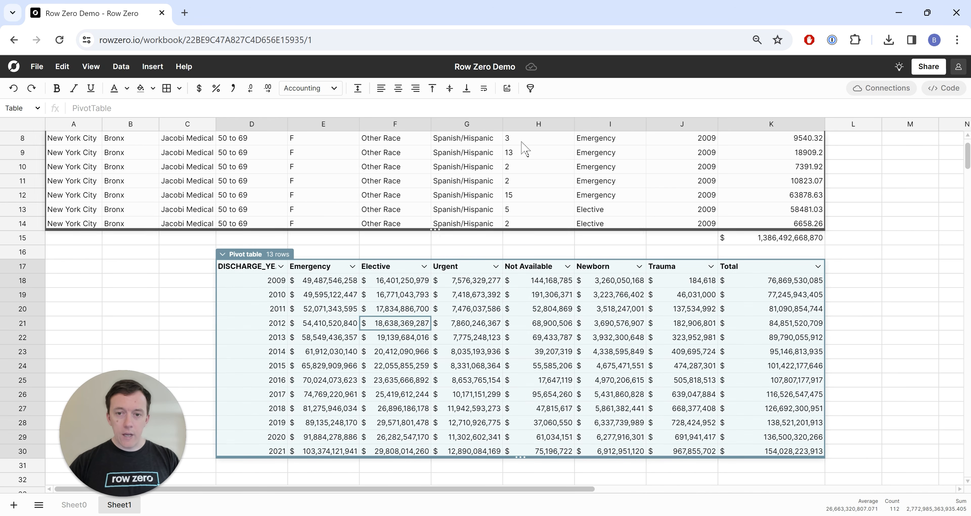
click(508, 89)
drag(316, 269, 453, 276)
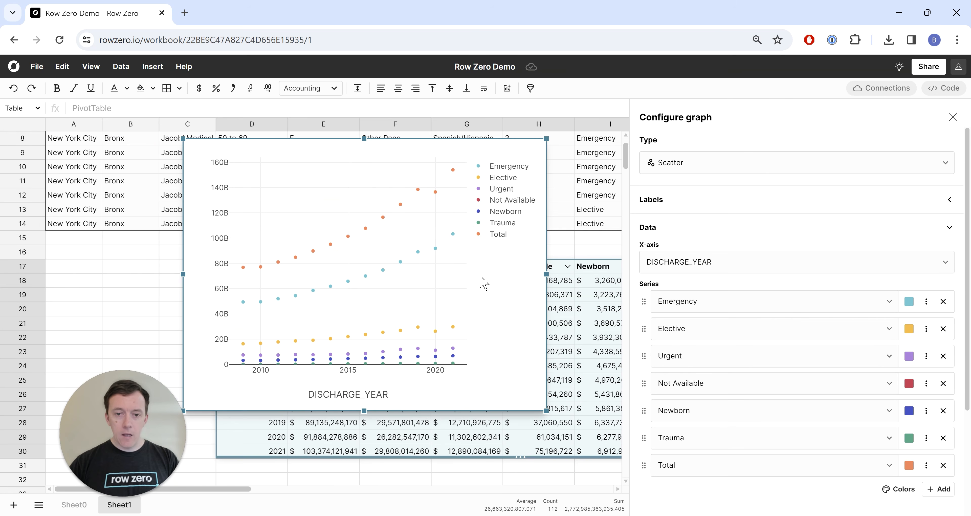
click(730, 169)
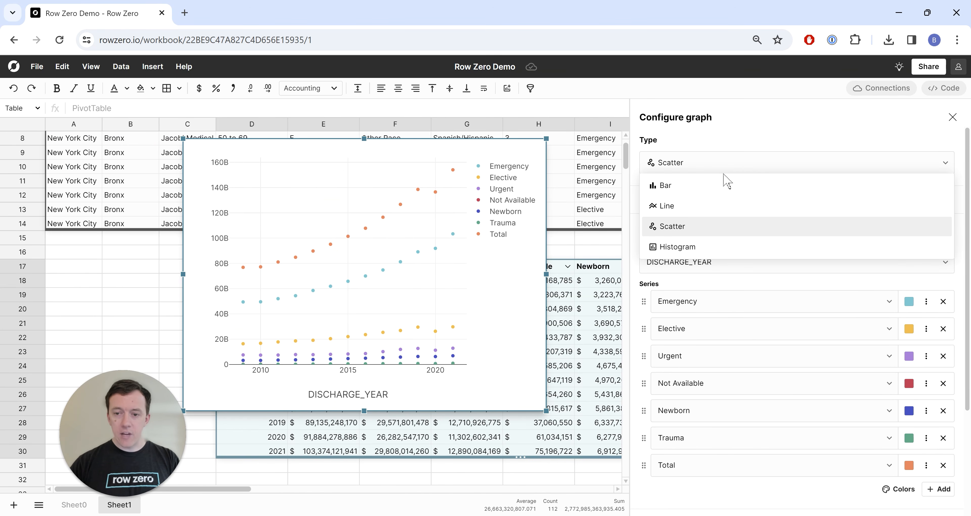
click(700, 212)
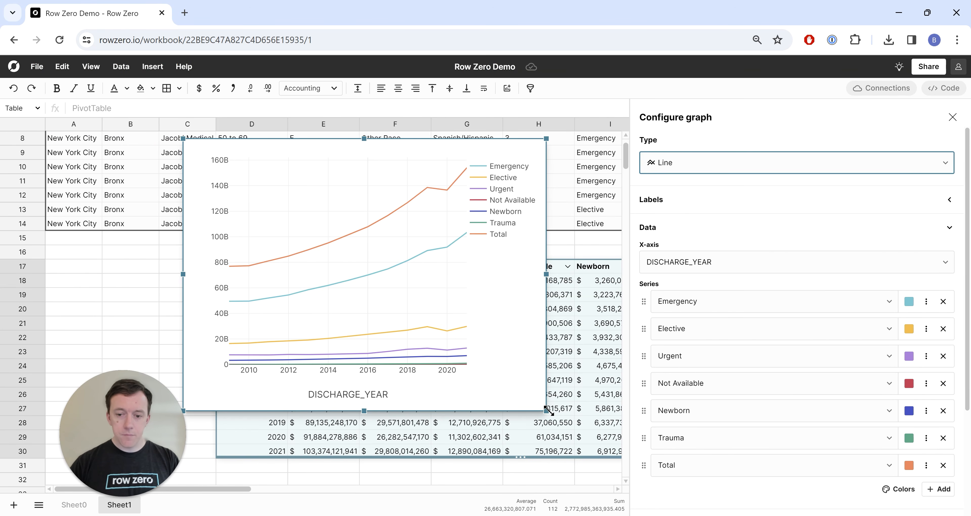
Make the line chart wider and shorter, close its configuration, and move it down over the pivot table.
drag(546, 411, 577, 339)
click(953, 117)
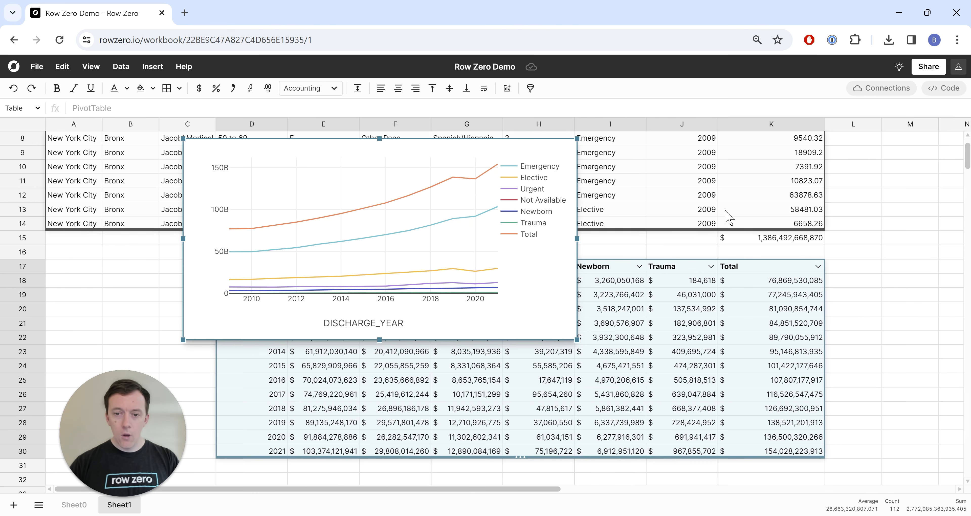
drag(554, 272, 603, 364)
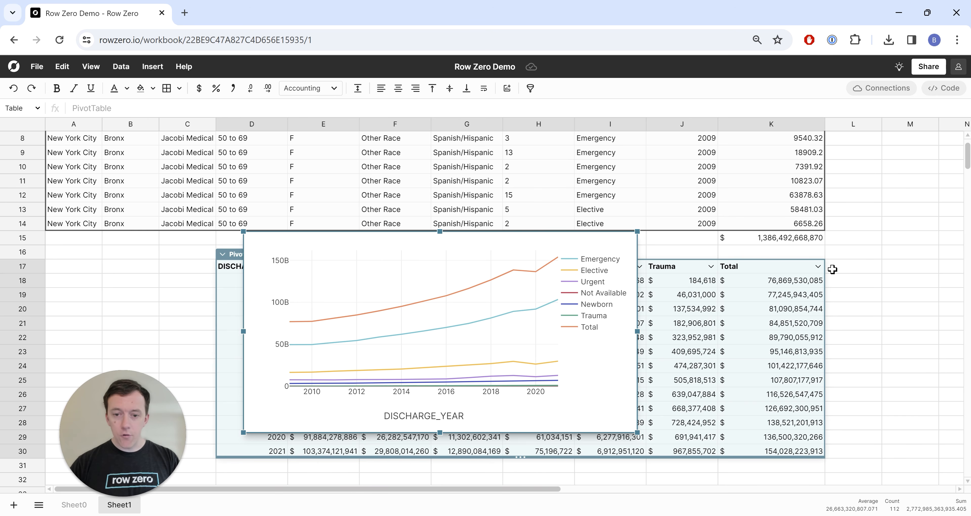
Check which image formats the pivot table's line chart can be downloaded in.
mouse_move(495, 315)
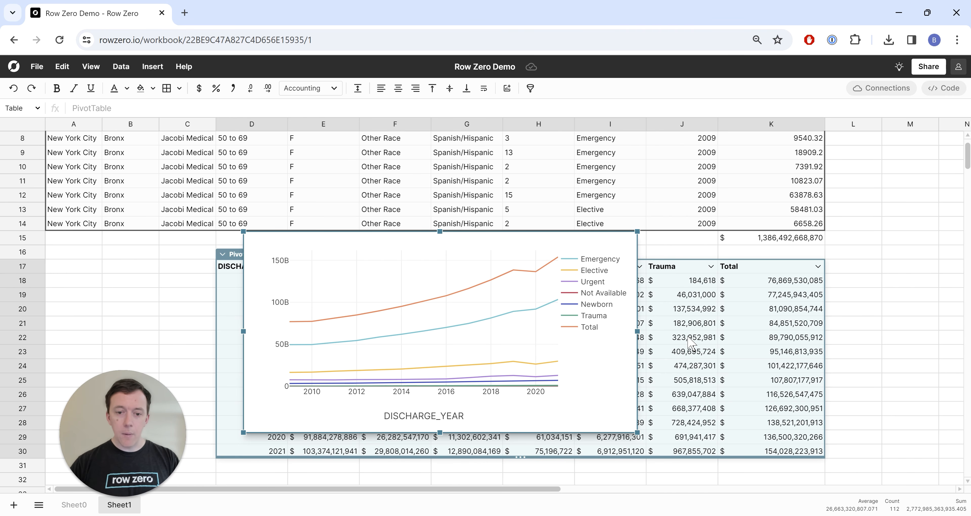
right_click(467, 294)
mouse_move(528, 379)
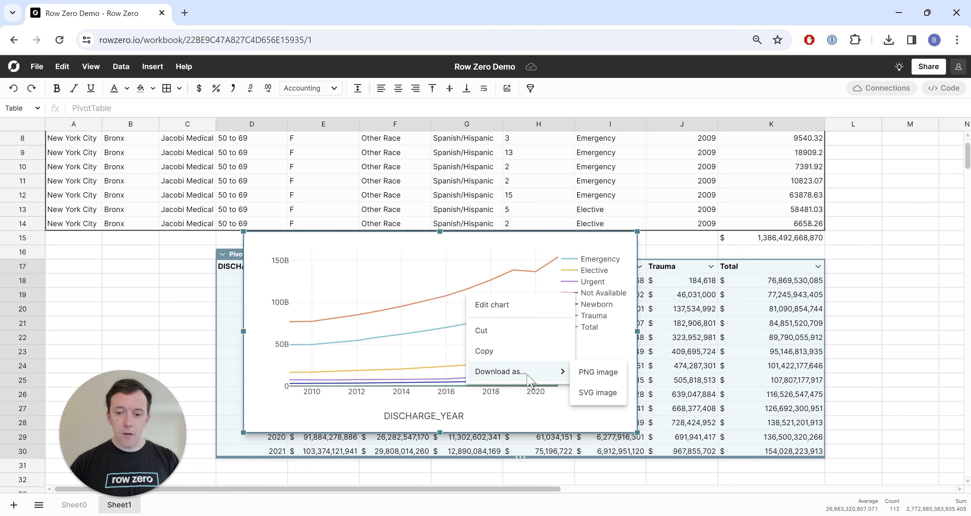
click(414, 287)
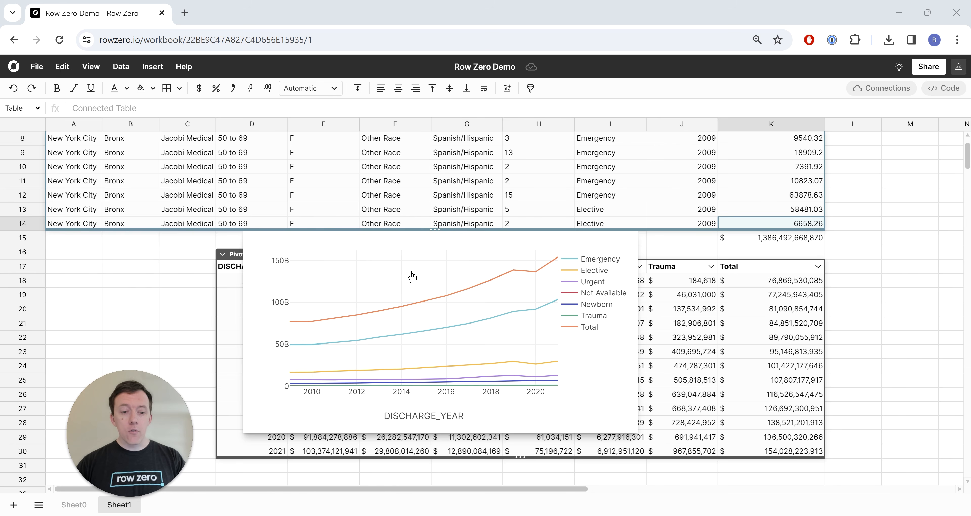
Add a new sheet, then copy all of the workbook's existing Python code and clear it from the editor.
click(14, 505)
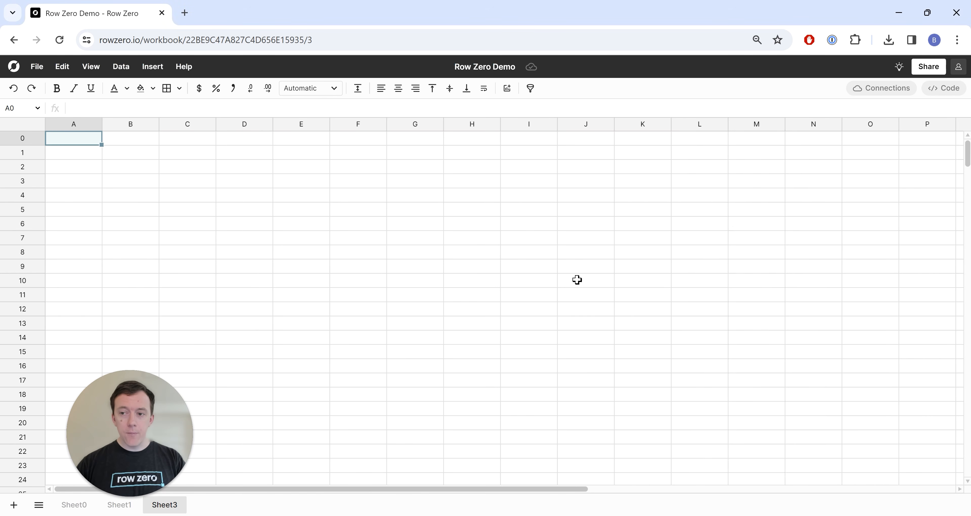
click(938, 97)
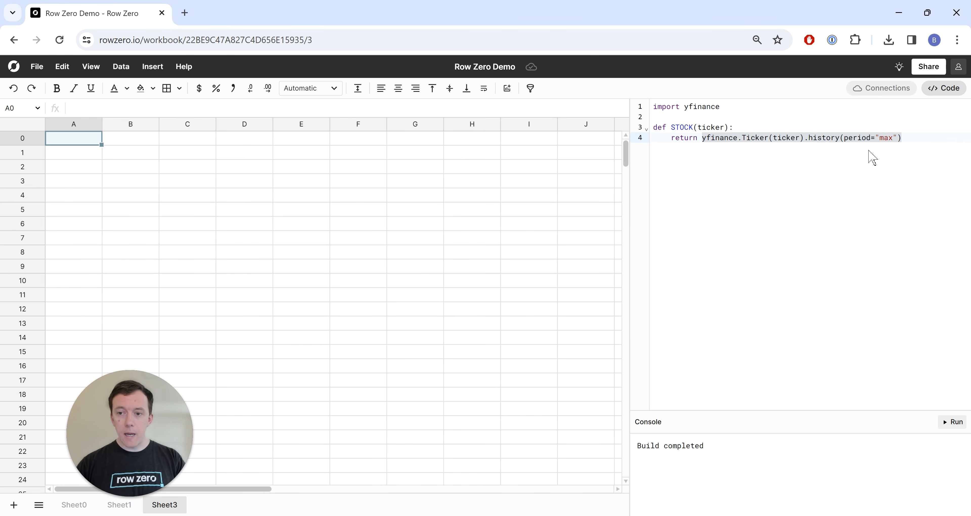
click(899, 138)
key(ctrl+a)
key(ctrl+c)
key(BackSpace)
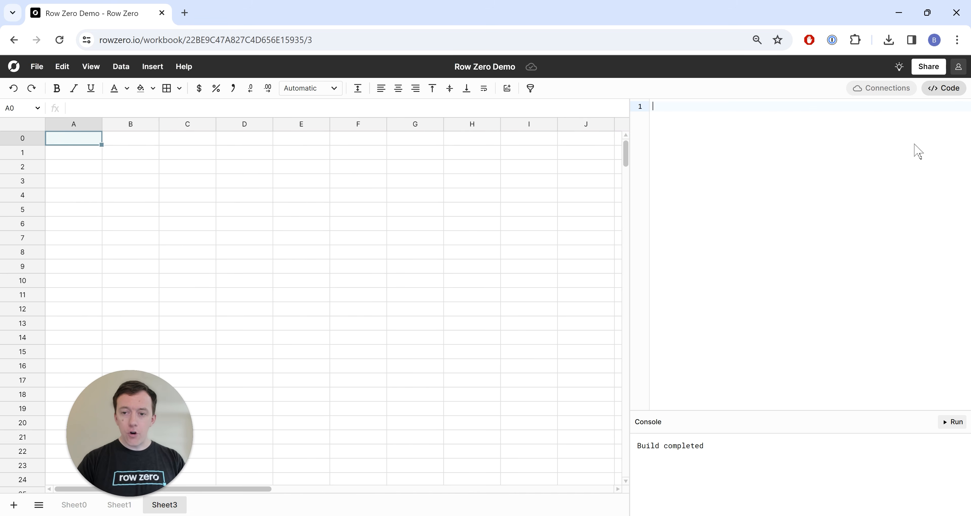
Define a Python function foo(x) that returns "hello " + x.
text(d)
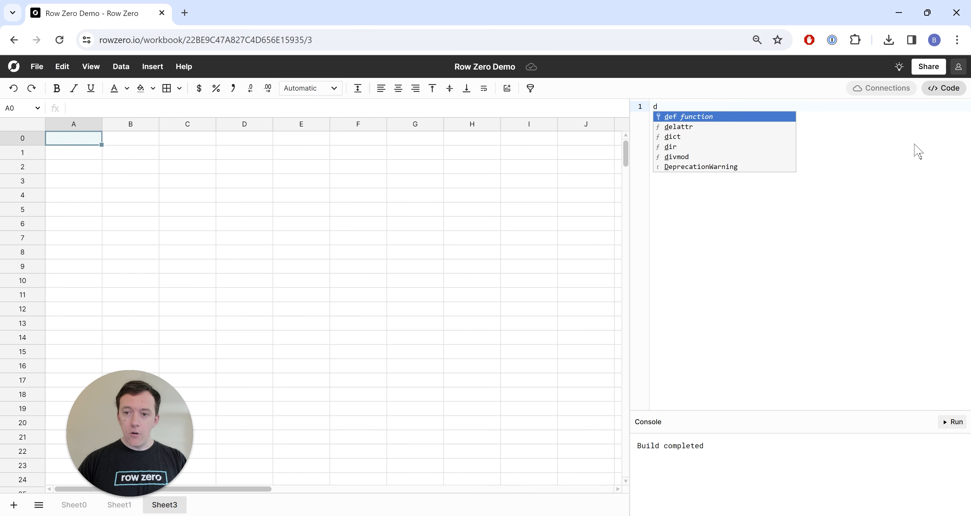
key(Escape)
text(ef foo(x))
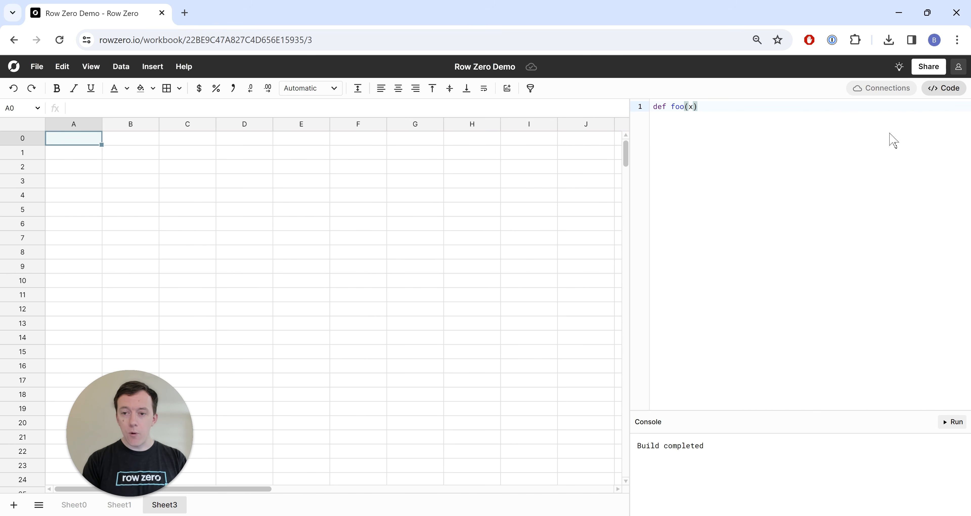
text(:)
key(Return)
text(return h)
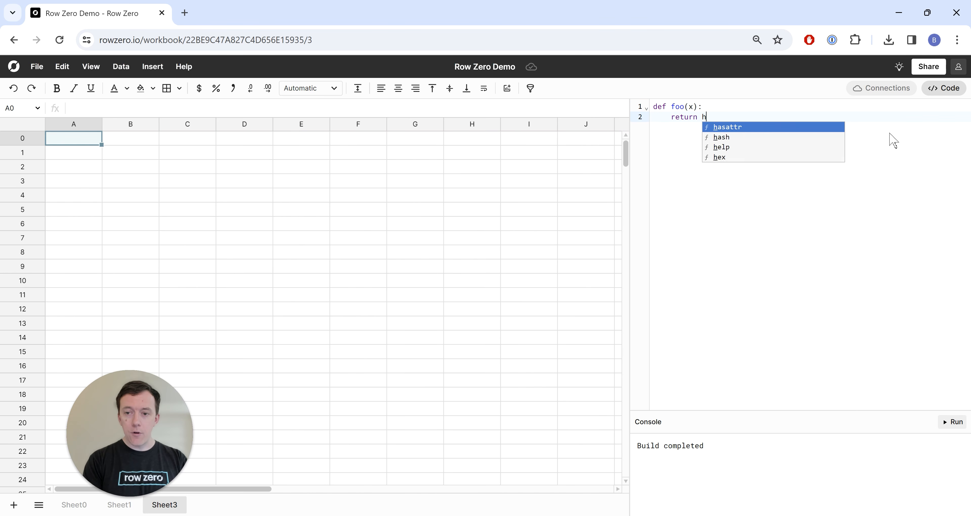
key(BackSpace)
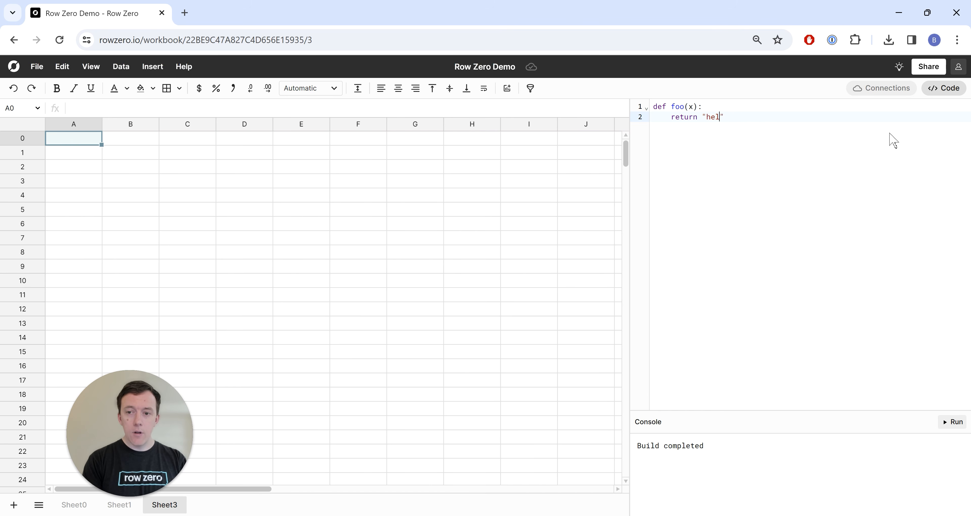
text("hello " + x)
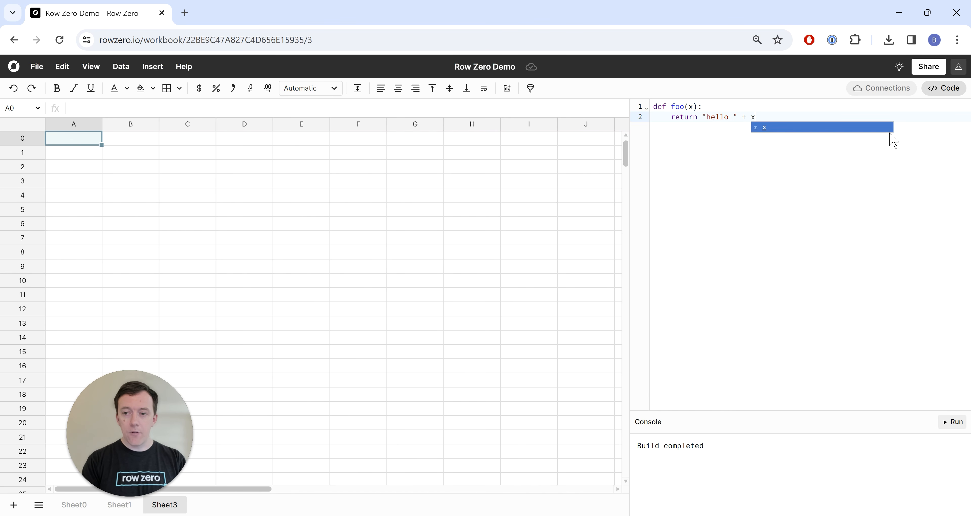
Enter row zero, fastest and spreadsheet ever in cells E2 to E4 and widen column E to fit them.
click(285, 170)
text(row zero)
key(Return)
text(fastest)
key(Return)
text(spreadsheet ever)
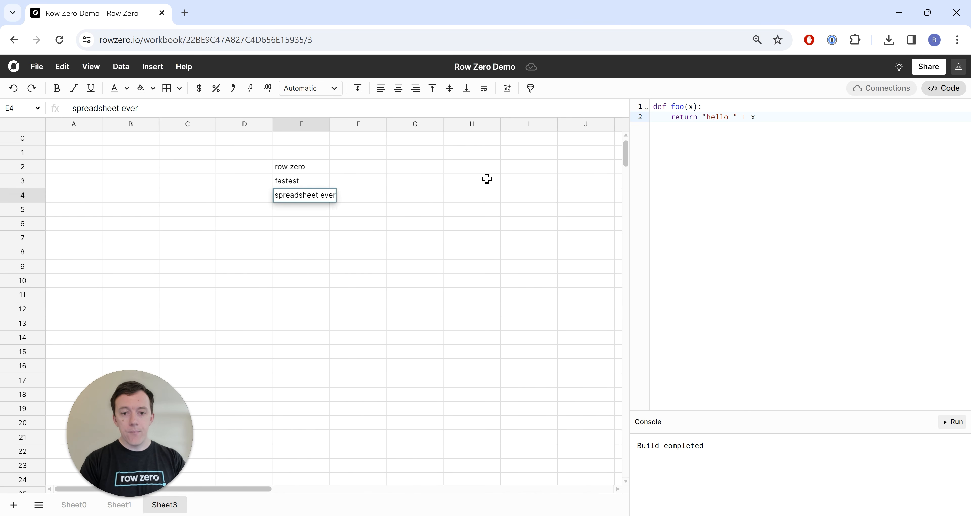
key(Return)
drag(329, 124, 358, 124)
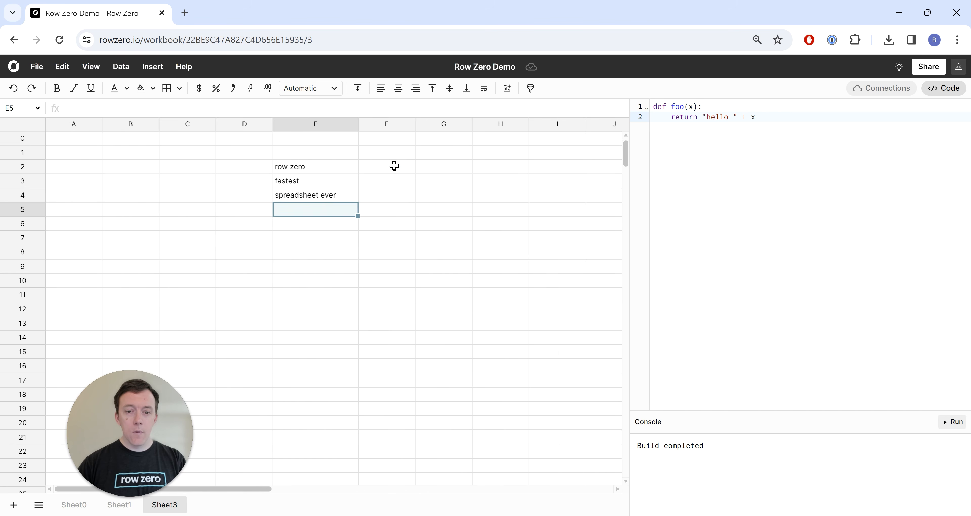
Enter =foo(E2) in cell F2 and fill the formula down to F4.
click(393, 165)
text(=foo(E2))
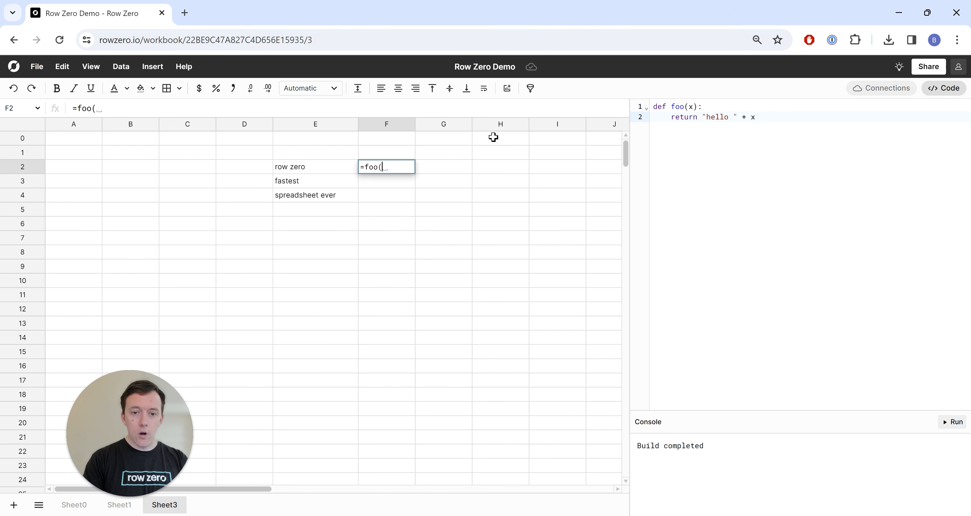
key(Return)
key(Up)
key(shift+Down)
key(shift+Down)
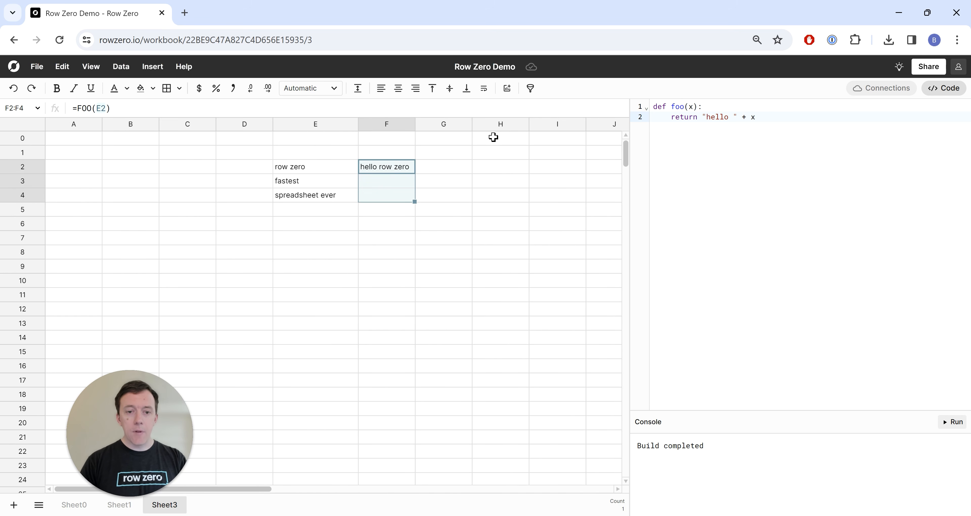
key(ctrl+d)
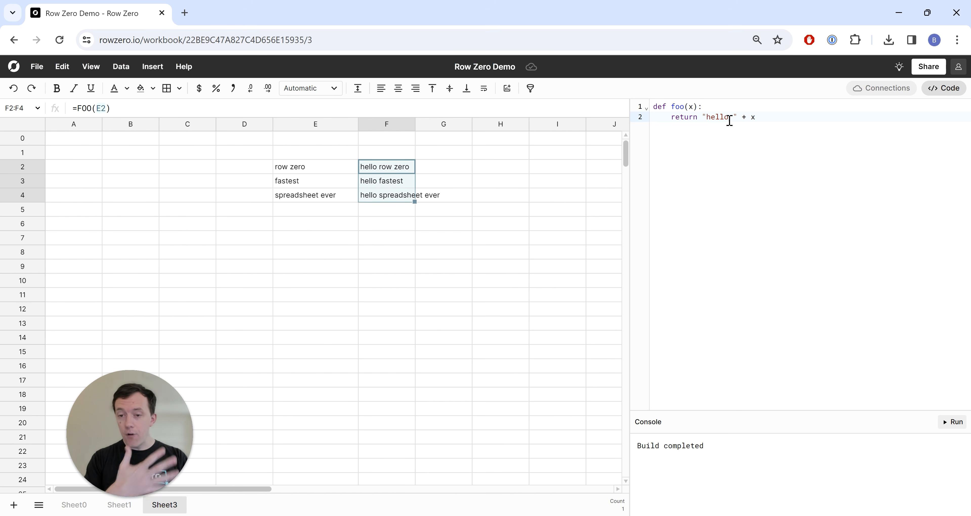
Replace the foo function with the previously copied yfinance code that defines STOCK(ticker).
key(BackSpace)
key(BackSpace)
key(BackSpace)
key(BackSpace)
key(BackSpace)
key(BackSpace)
key(BackSpace)
key(BackSpace)
key(BackSpace)
key(BackSpace)
key(BackSpace)
key(BackSpace)
key(BackSpace)
key(BackSpace)
key(BackSpace)
key(BackSpace)
key(BackSpace)
key(BackSpace)
key(BackSpace)
key(BackSpace)
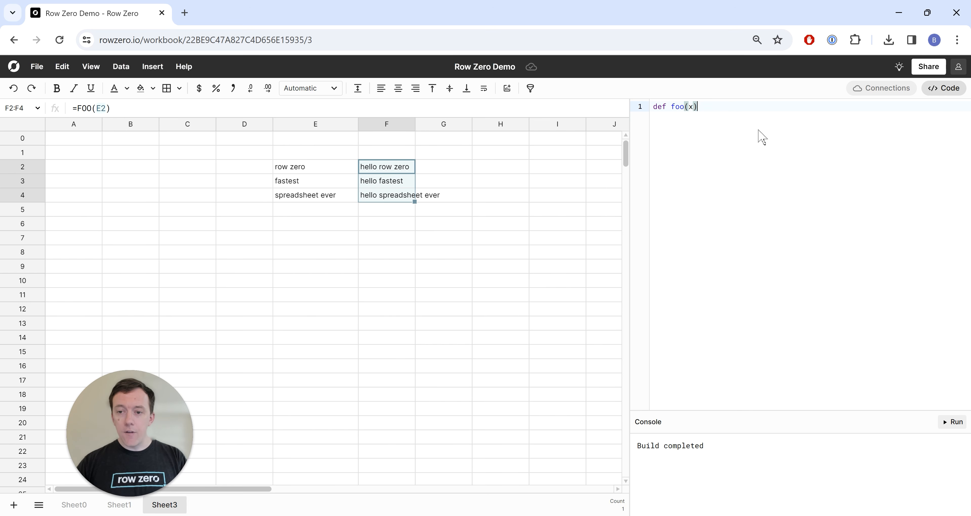
key(BackSpace)
key(ctrl+v)
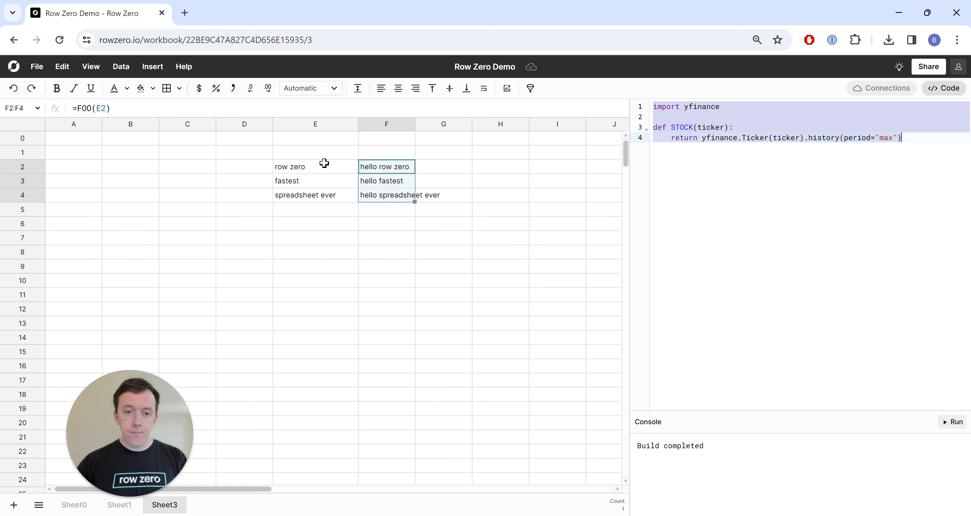
Clear the sample words and foo formulas from the range E1:F4.
drag(281, 152, 406, 196)
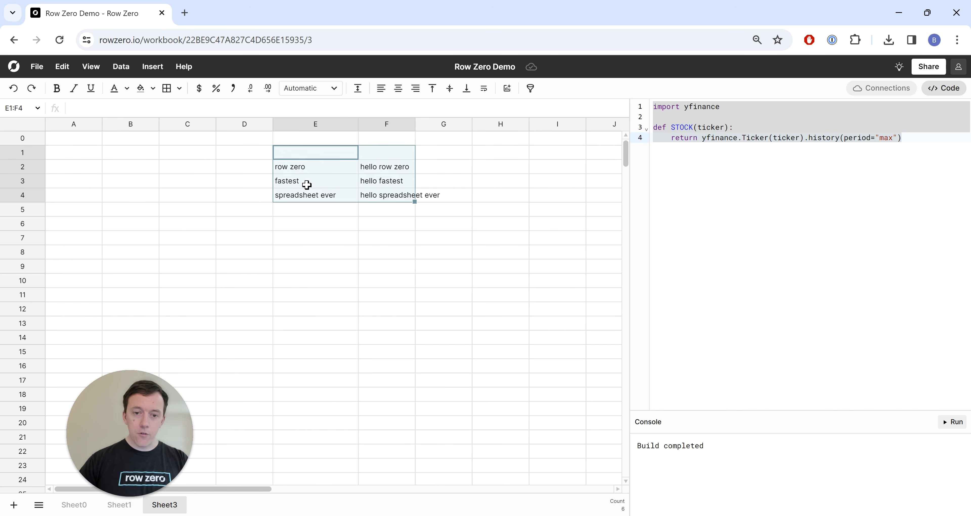
key(Delete)
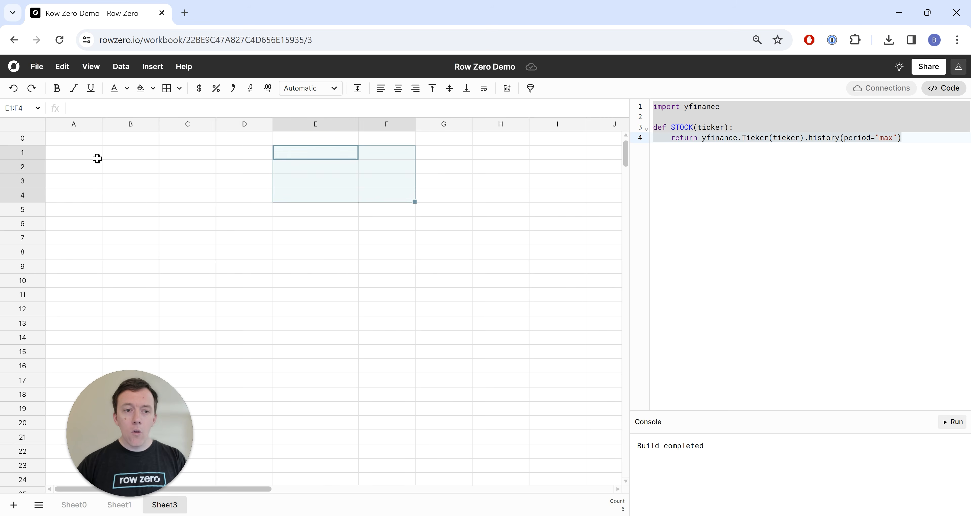
click(90, 148)
Examine the STOCK function's ticker argument and its yfinance history return expression.
click(729, 160)
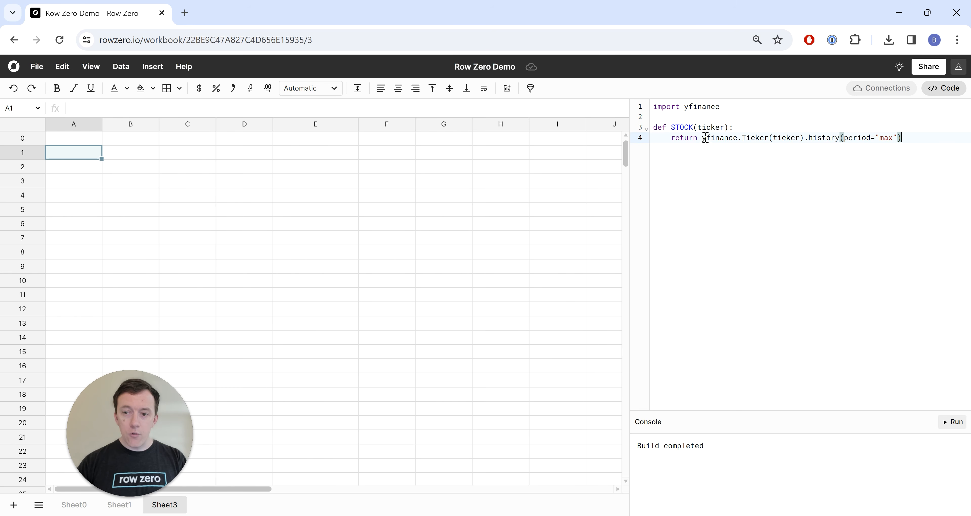
drag(705, 140, 908, 142)
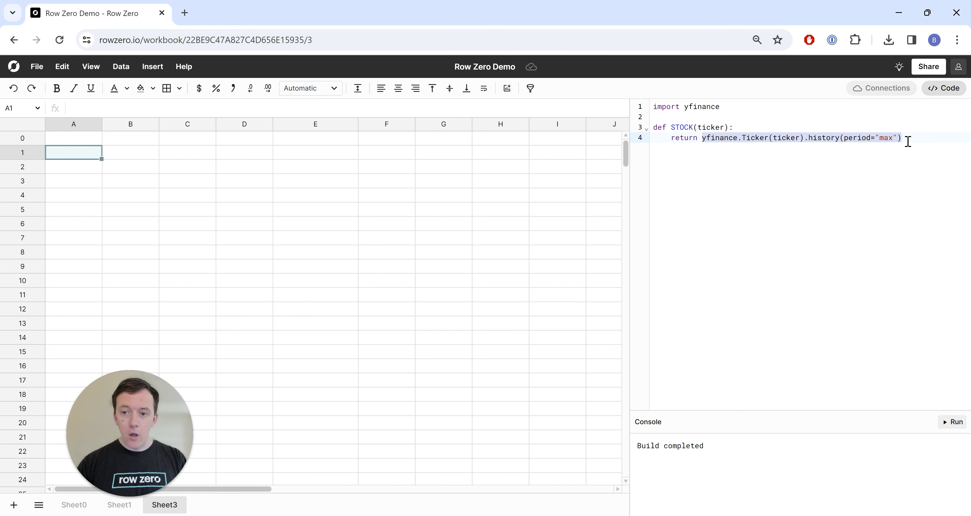
click(711, 127)
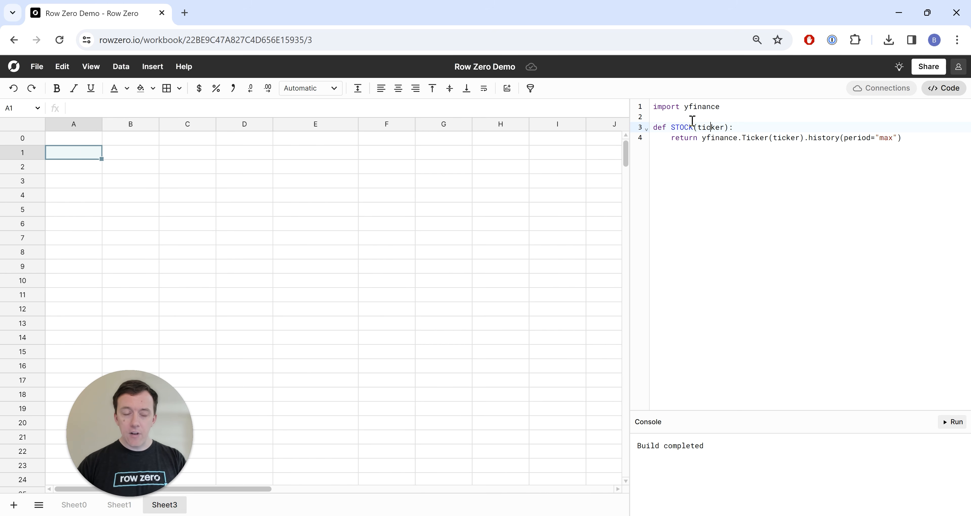
Enter =STOCK("amzn") in cell A0 and format the resulting table's Date column as Short date.
click(74, 138)
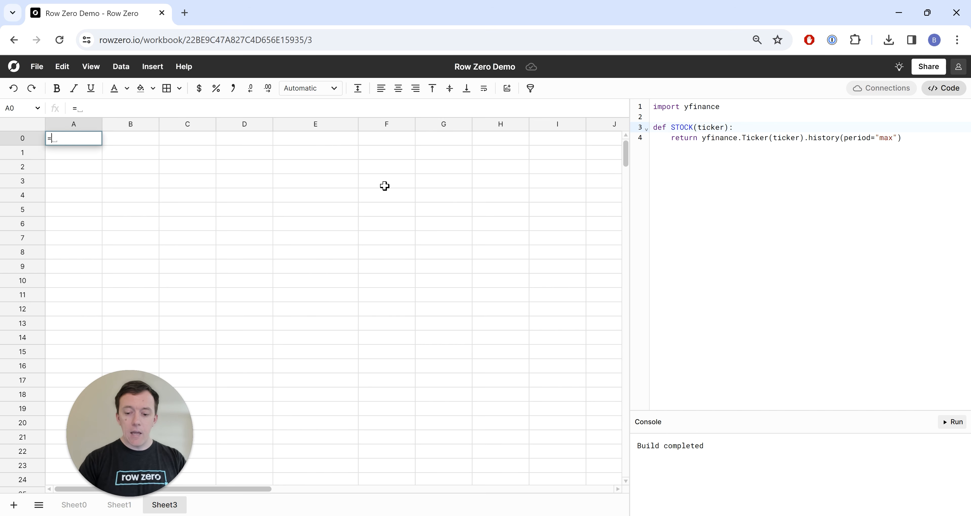
text(=STOCK("amzn)
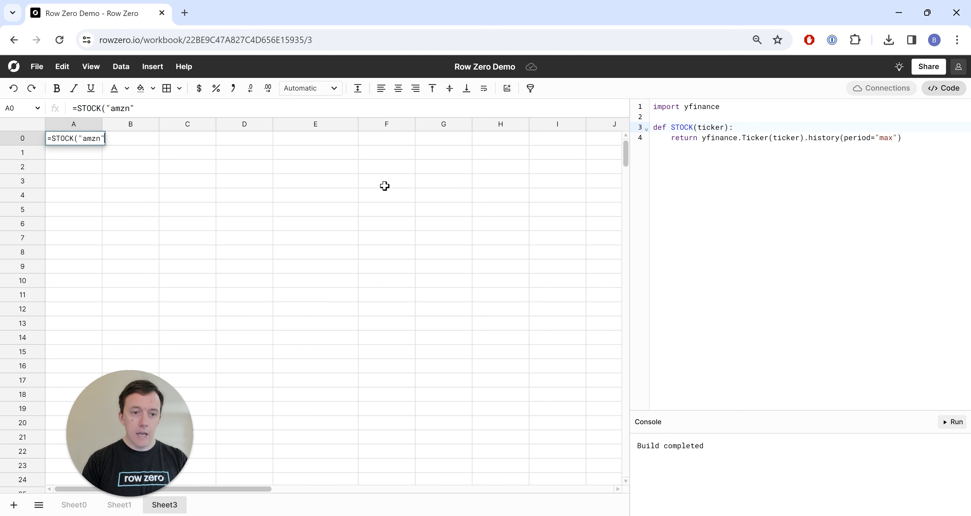
text())
key(Return)
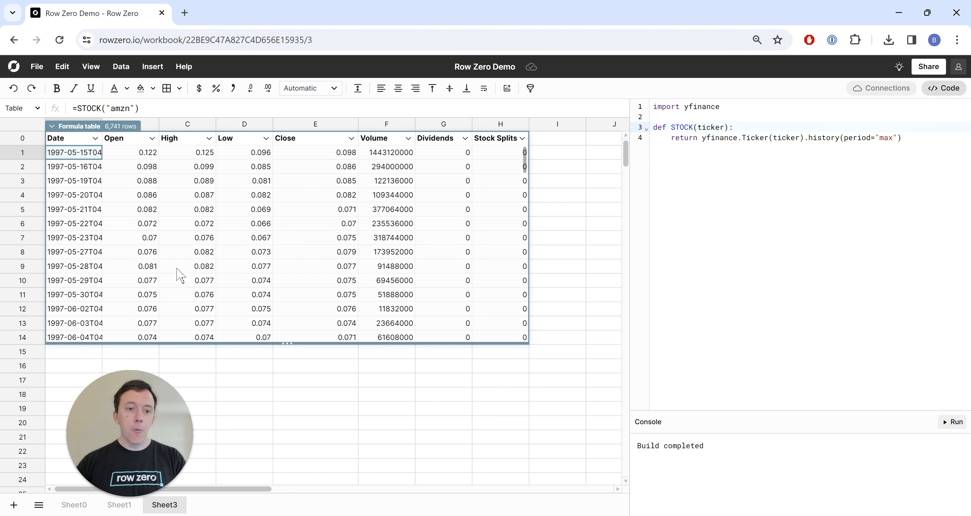
click(301, 92)
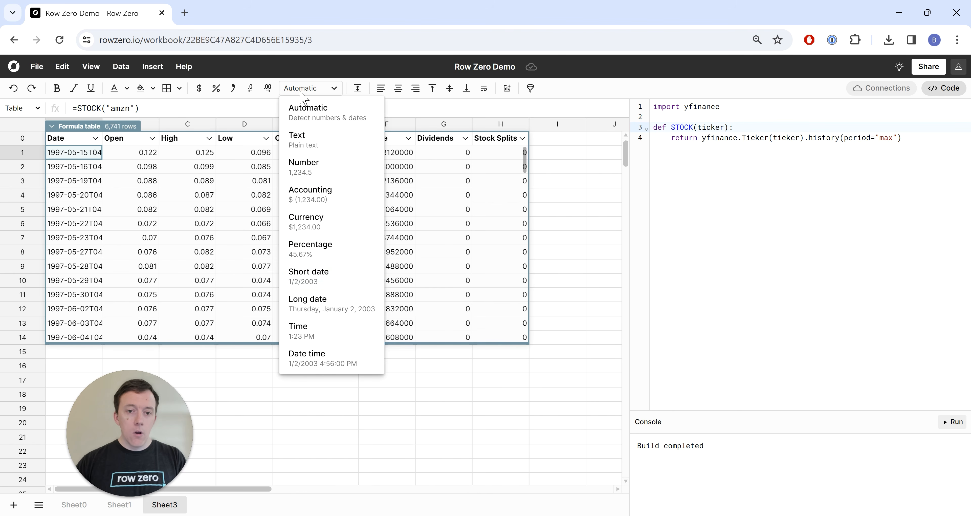
click(327, 276)
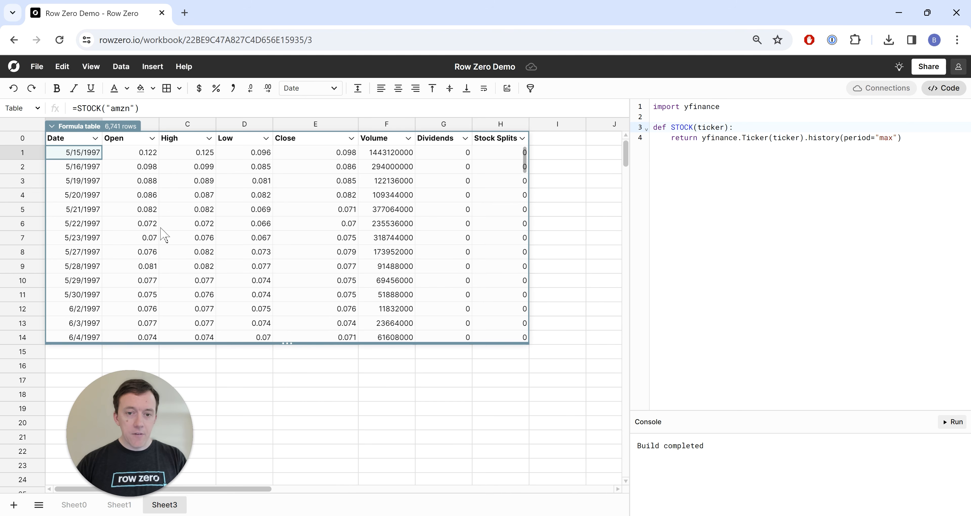
Format the Open, High, Low and Close columns as Accounting and the Volume column with thousands separators.
drag(109, 154, 351, 153)
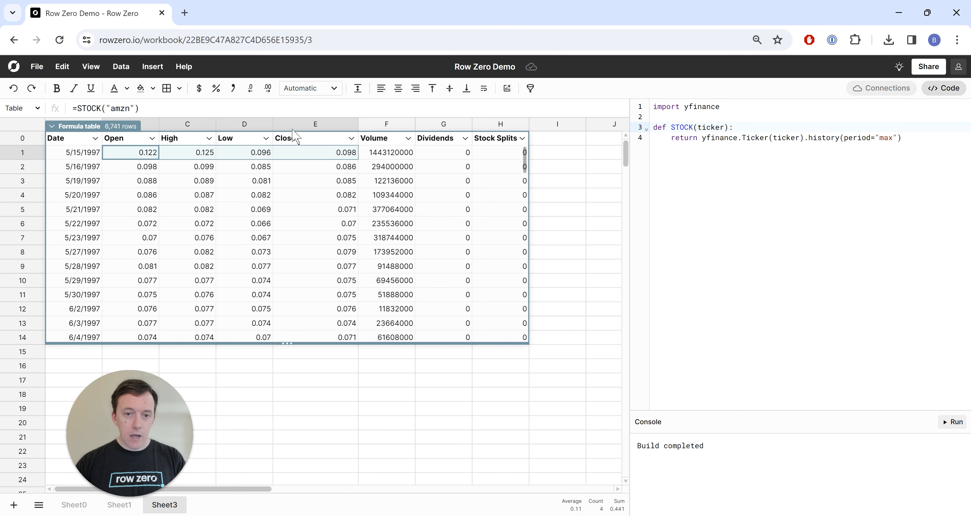
click(199, 88)
click(380, 153)
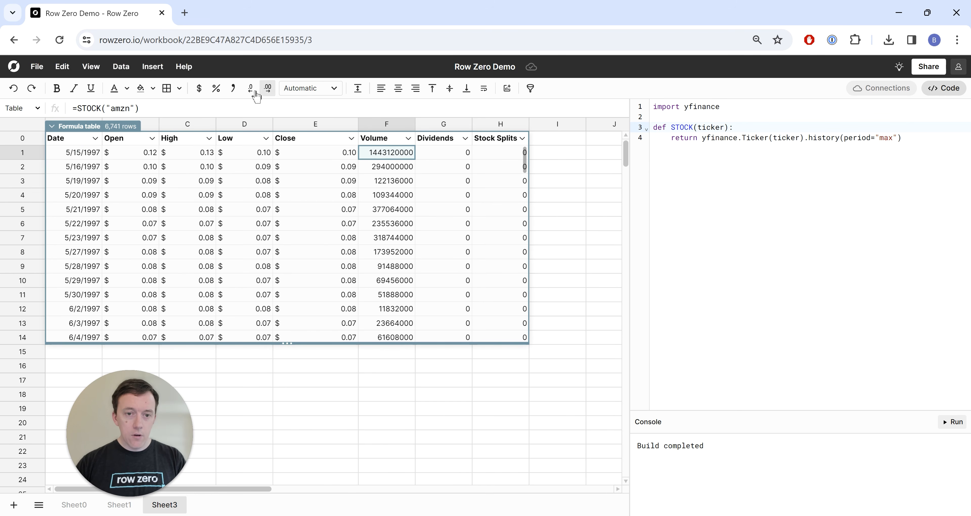
click(233, 88)
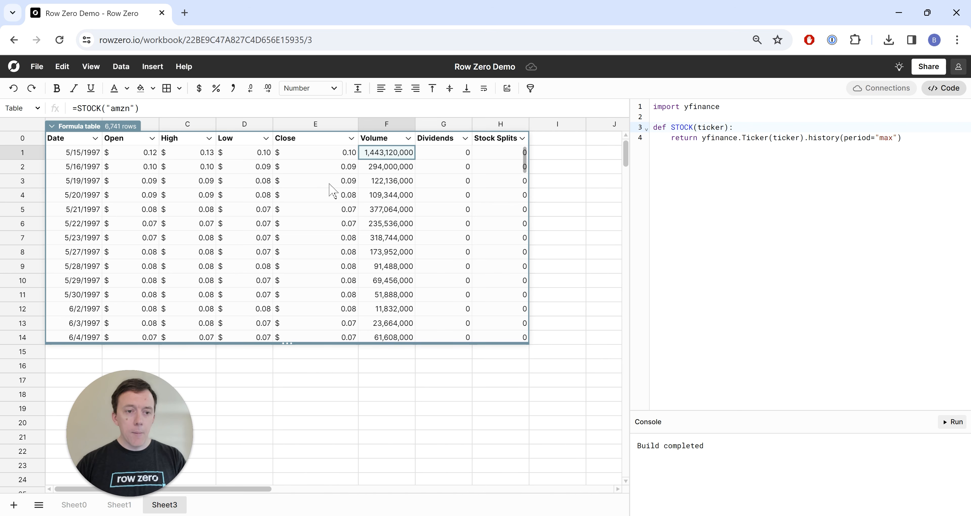
Insert a Line chart of Close against Date from the stock table and move it away from the Date column.
click(78, 156)
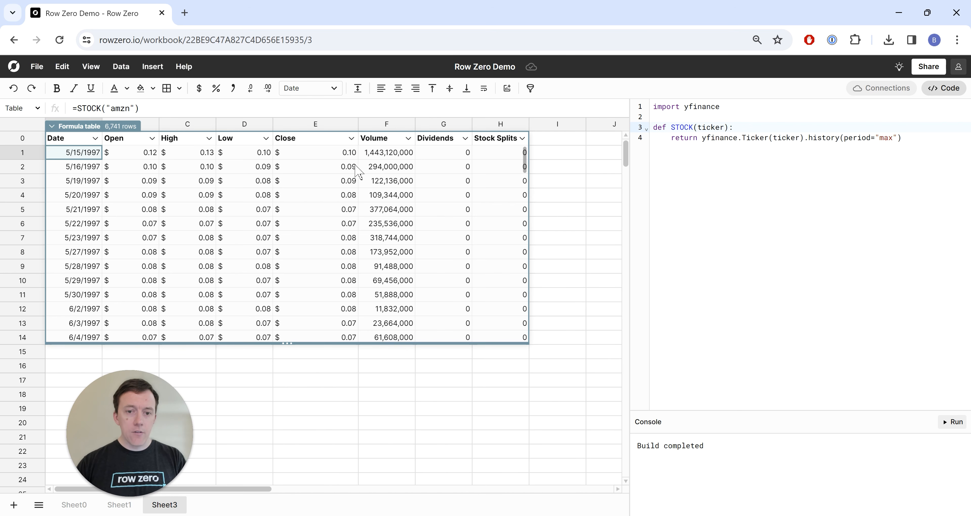
drag(331, 158, 345, 165)
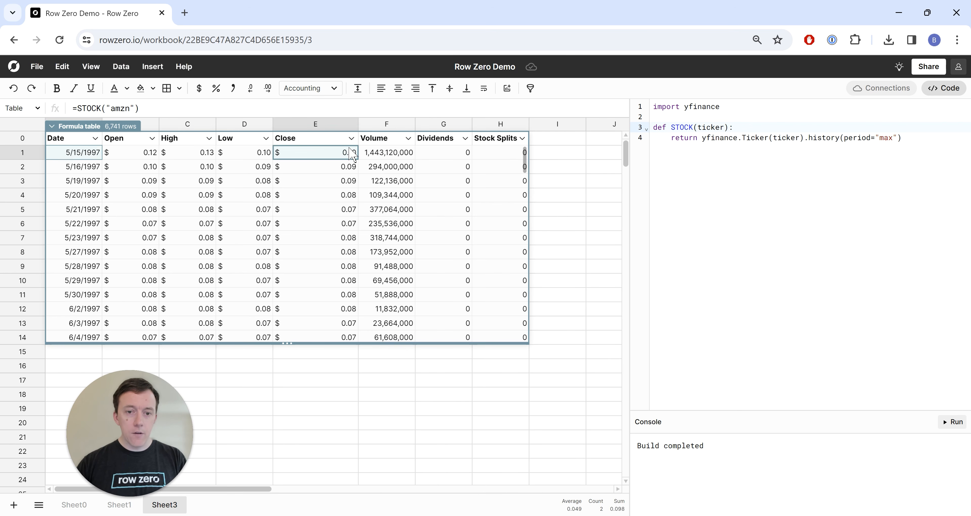
click(507, 89)
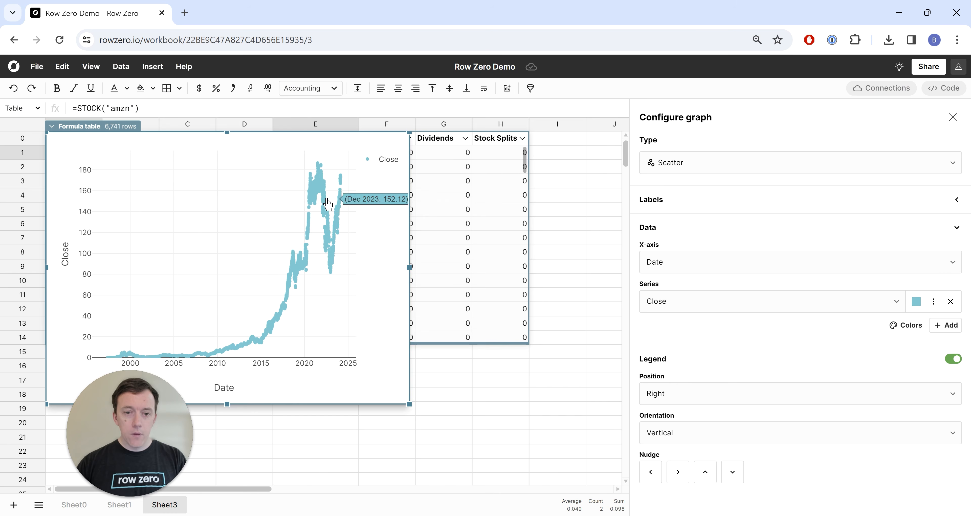
drag(316, 203, 481, 230)
click(708, 166)
click(703, 206)
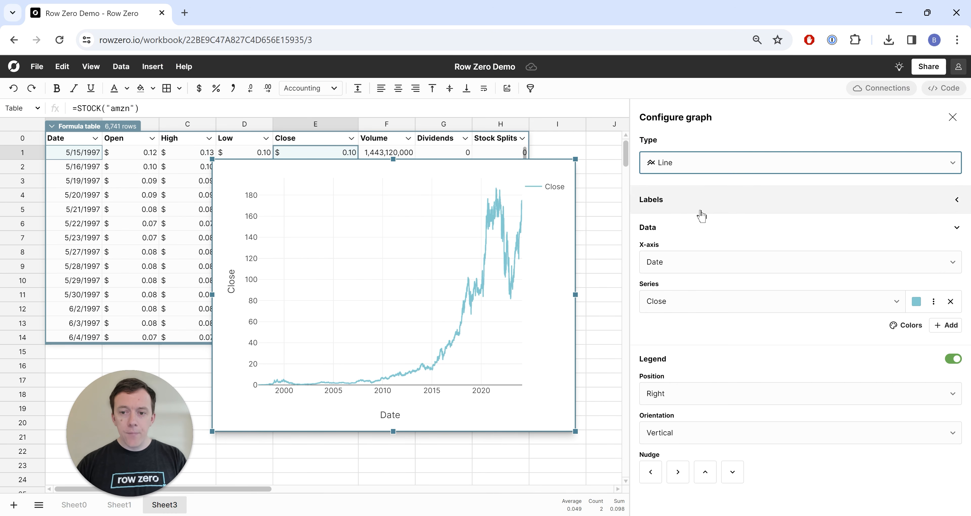
Add Stock Splits as a second series to the Close line chart.
click(700, 210)
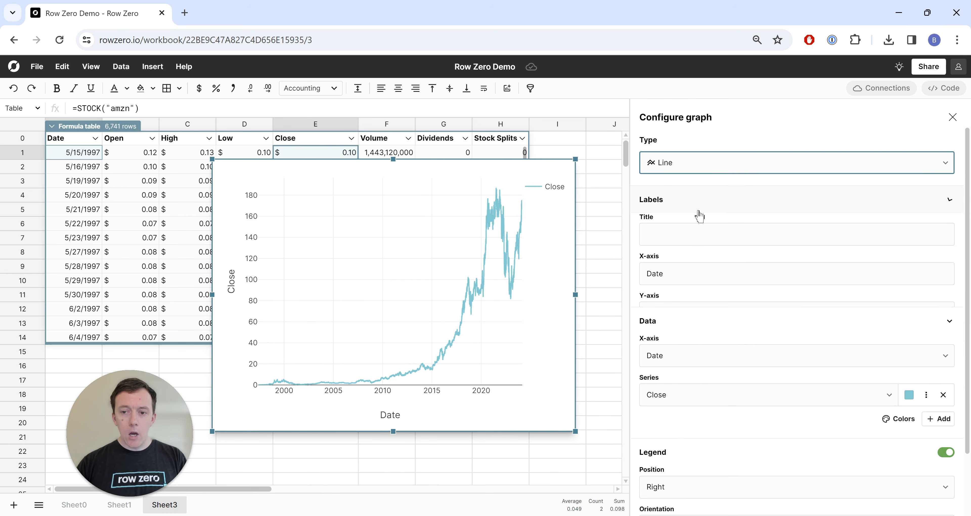
click(950, 199)
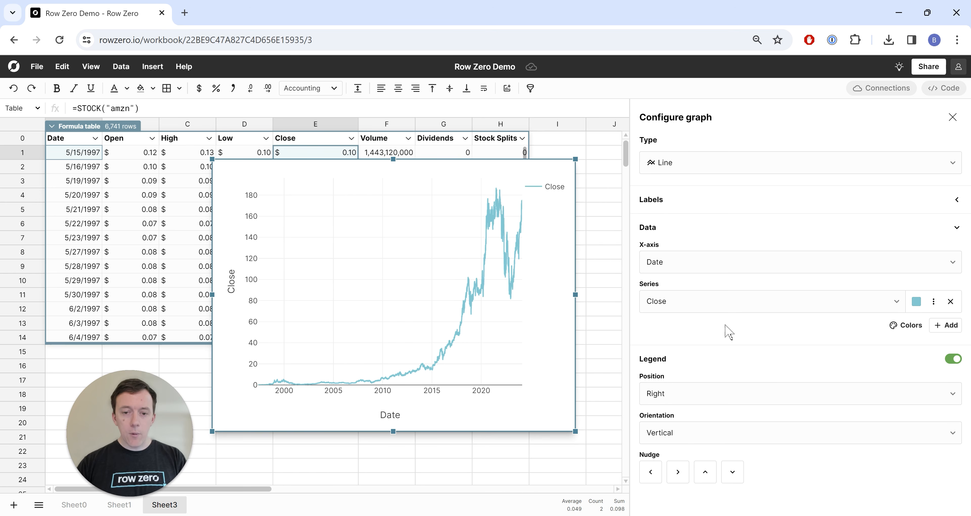
click(947, 326)
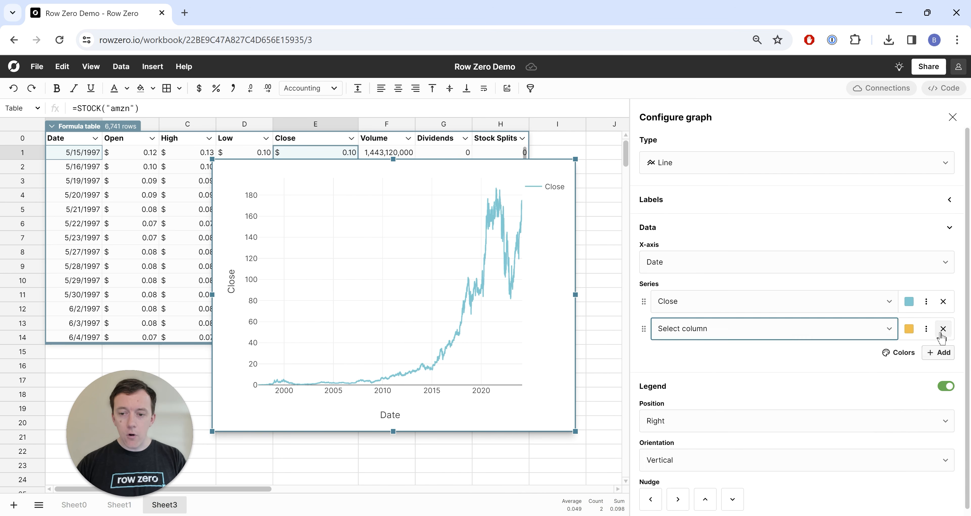
click(784, 337)
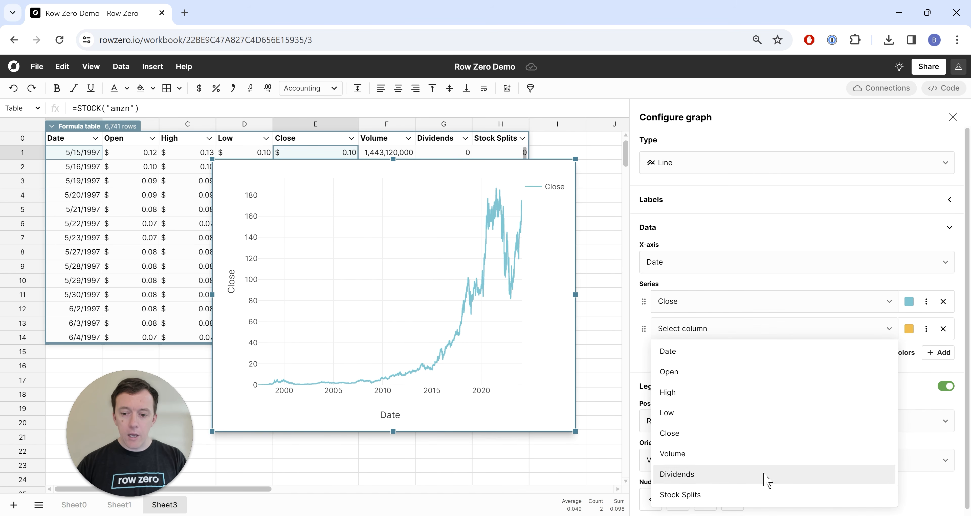
click(756, 494)
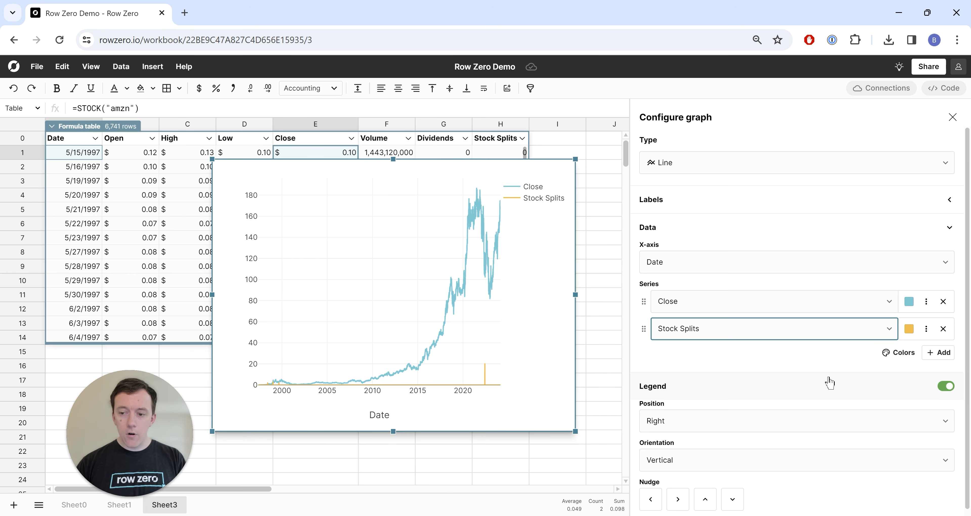
Plot the Stock Splits series as bars on the right axis and close the graph configuration.
click(927, 332)
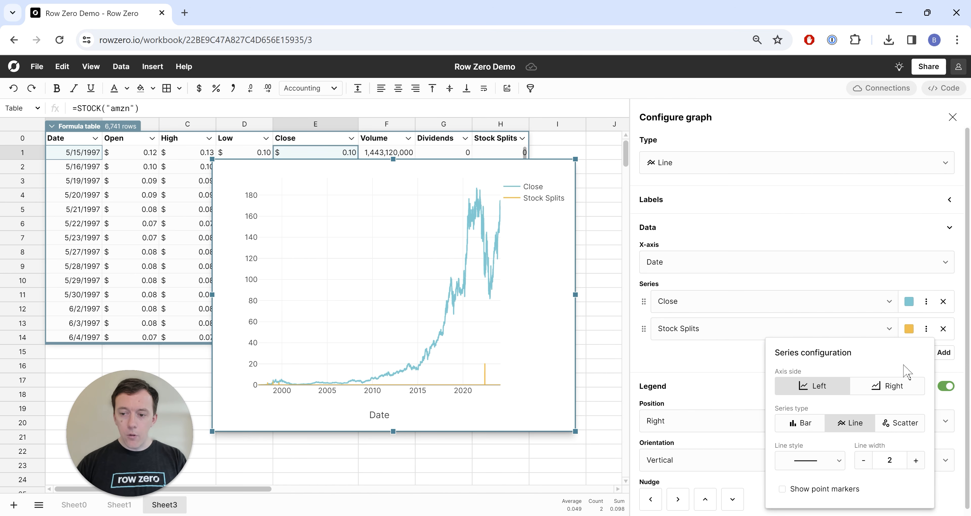
click(891, 393)
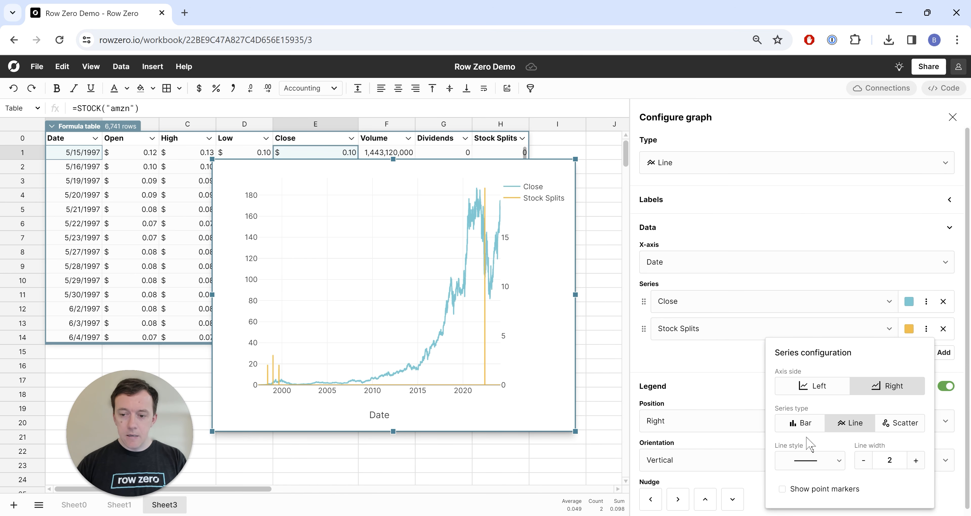
click(802, 428)
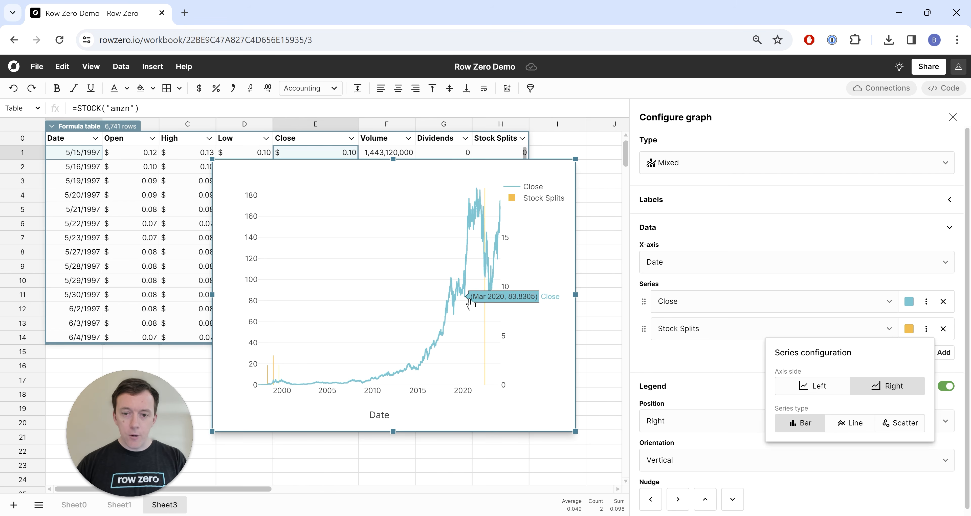
click(557, 219)
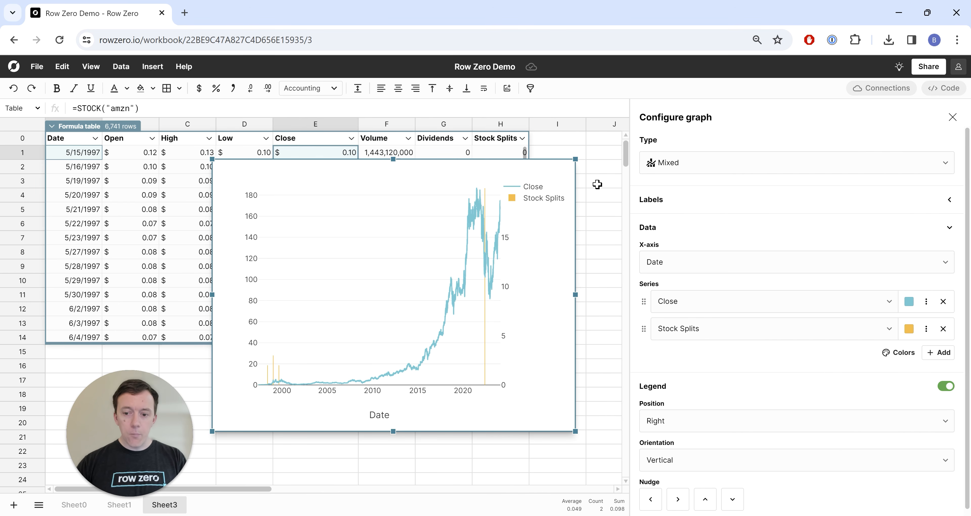
click(953, 120)
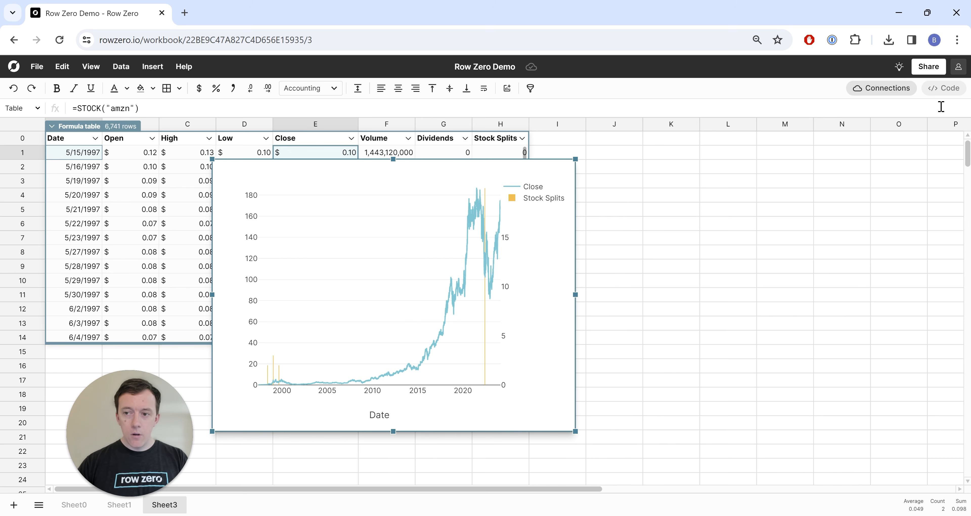
Show the workbook's Python code again and open the sharing settings to view the role options for invitees.
click(944, 90)
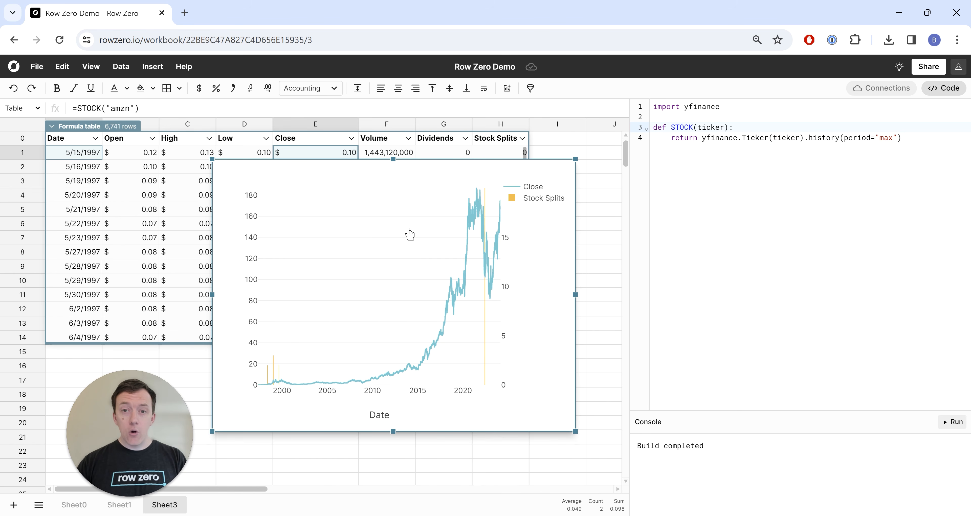
click(929, 67)
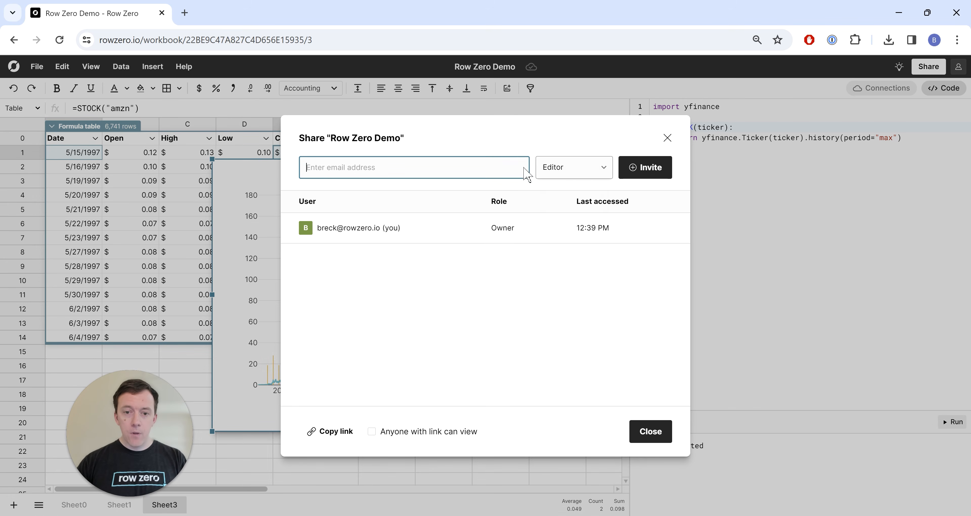
click(574, 169)
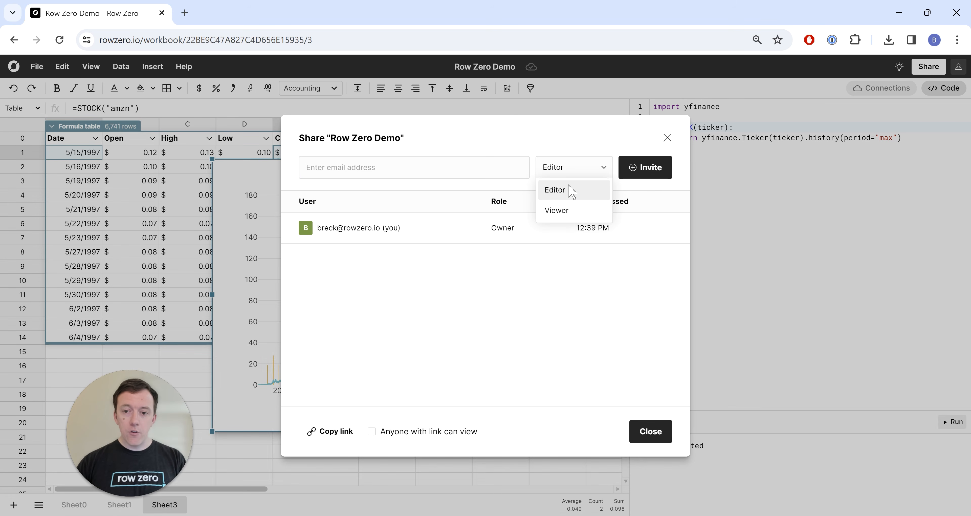